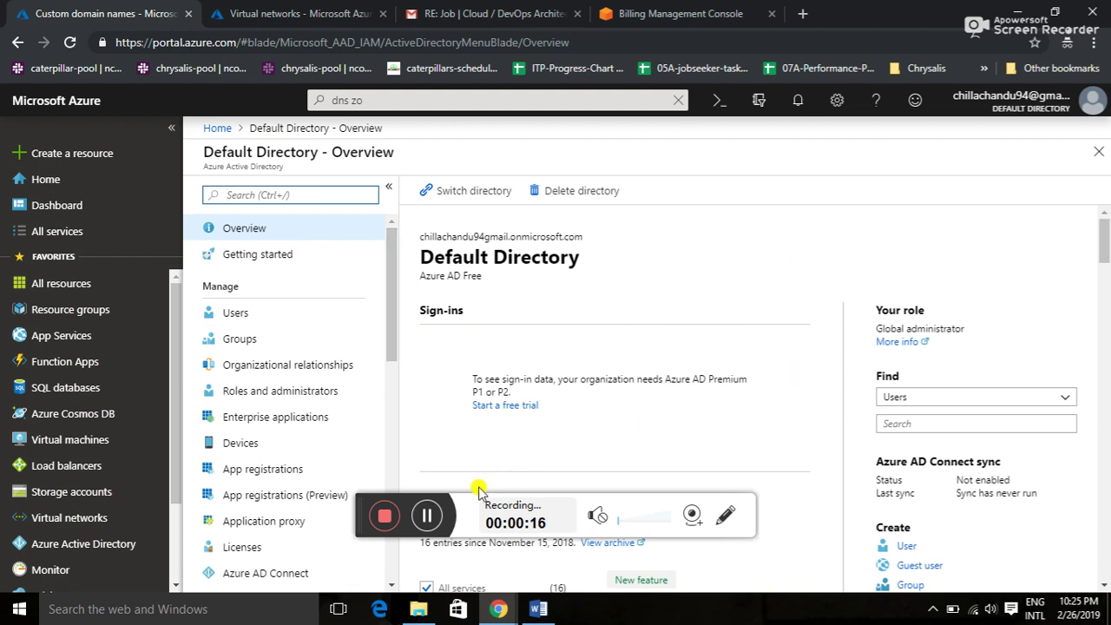
- Search the Marketplace under Create a resource for Azure Active Directory
left_click_drag(355, 488, 649, 551)
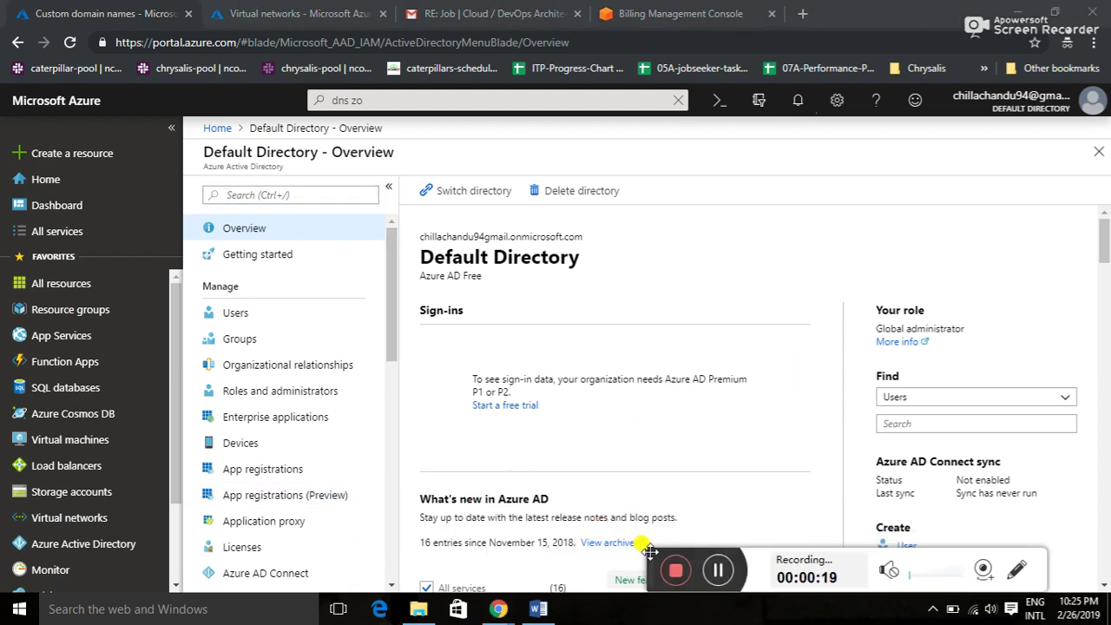
left_click(104, 160)
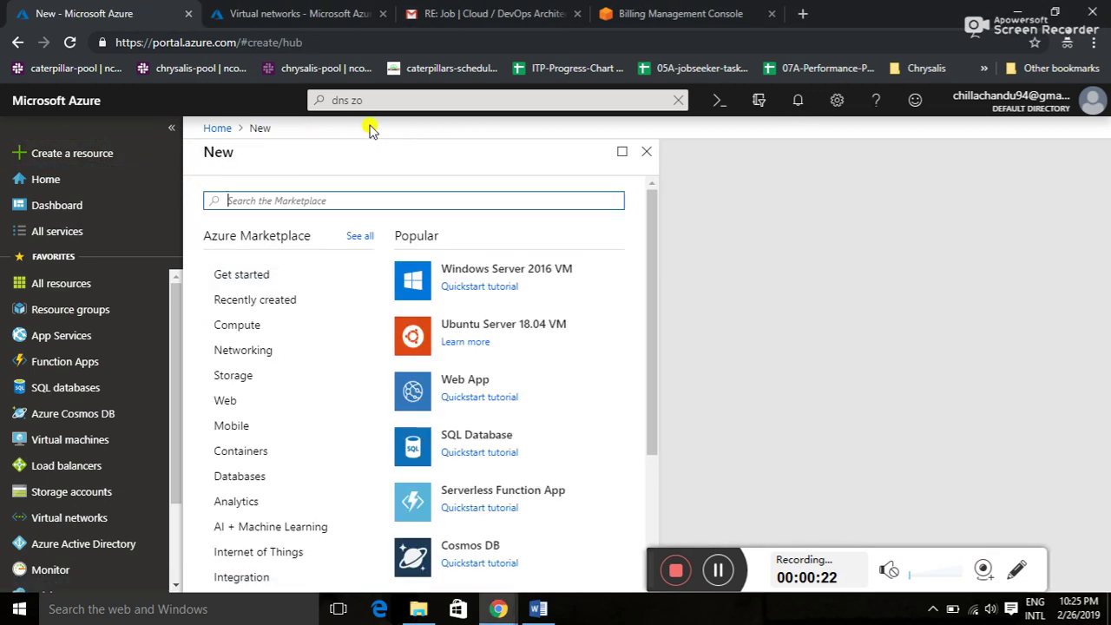
left_click(291, 194)
type("aad")
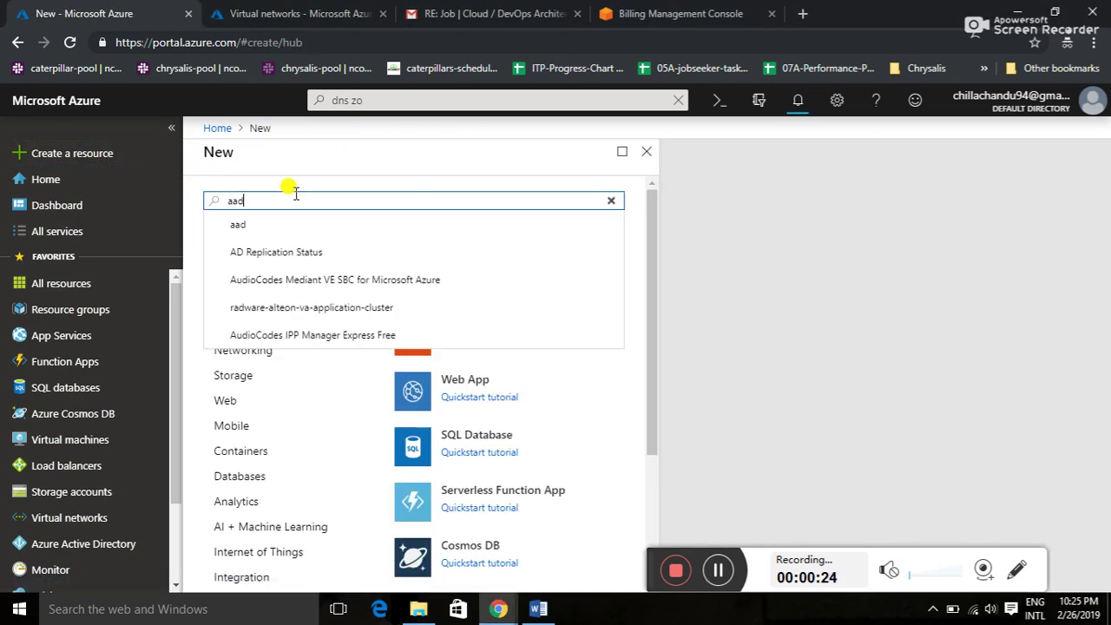
key("BackSpace")
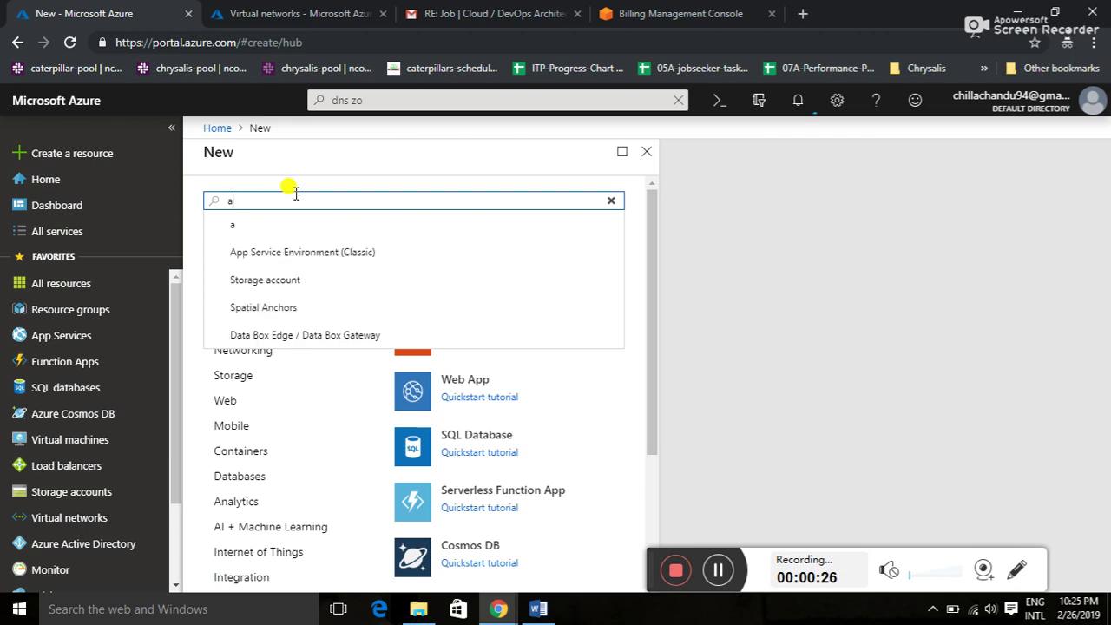
type("ctive di")
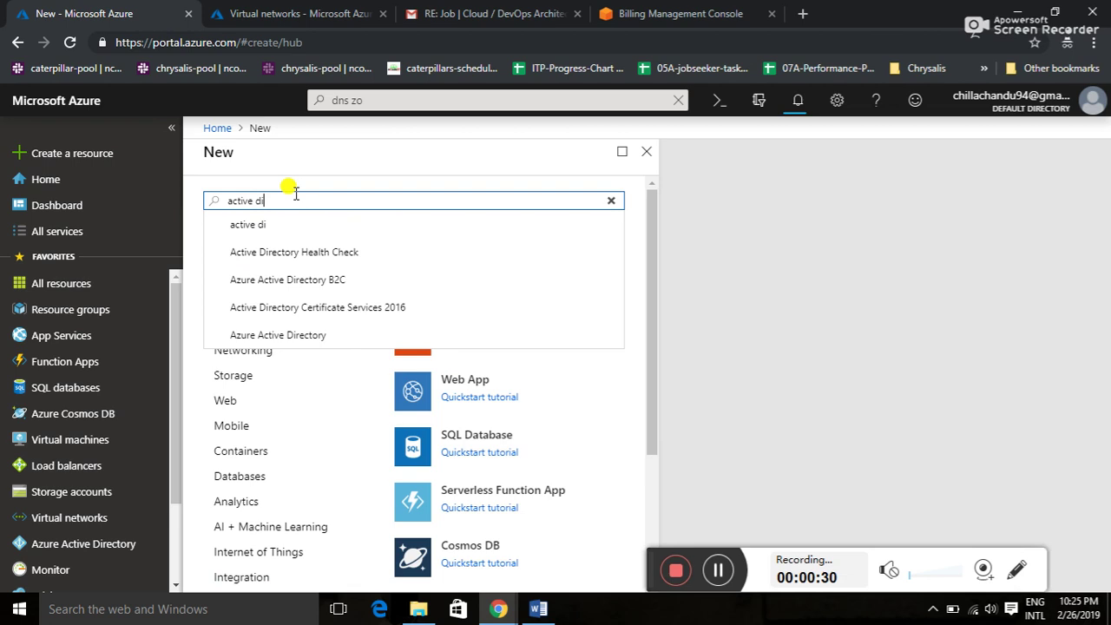
- Select Azure Active Directory and start creating a new directory
left_click(263, 335)
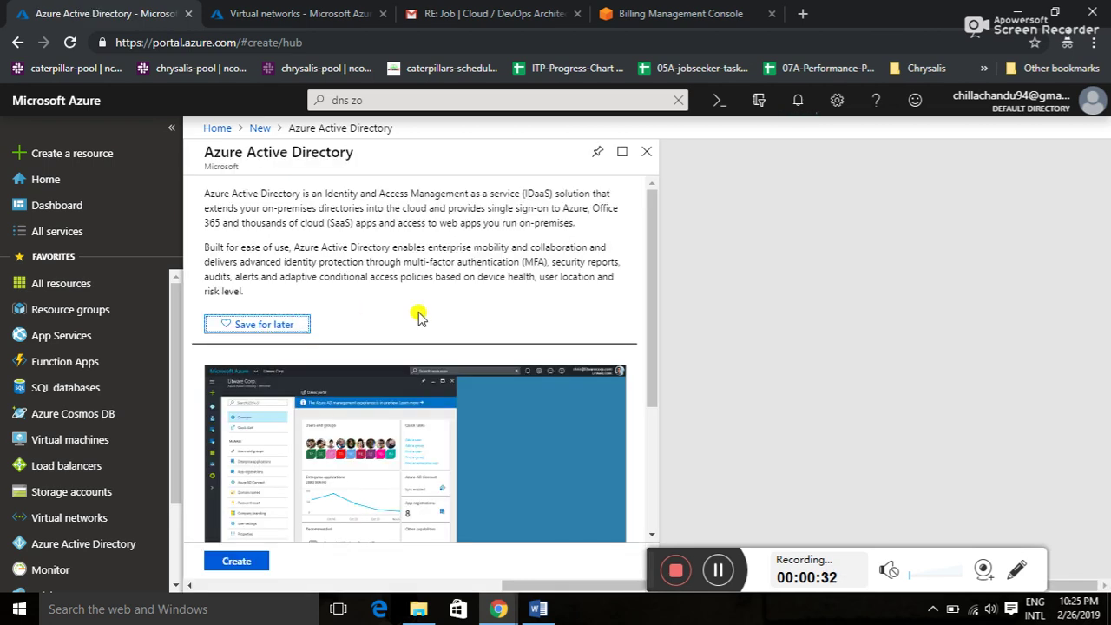
left_click(252, 569)
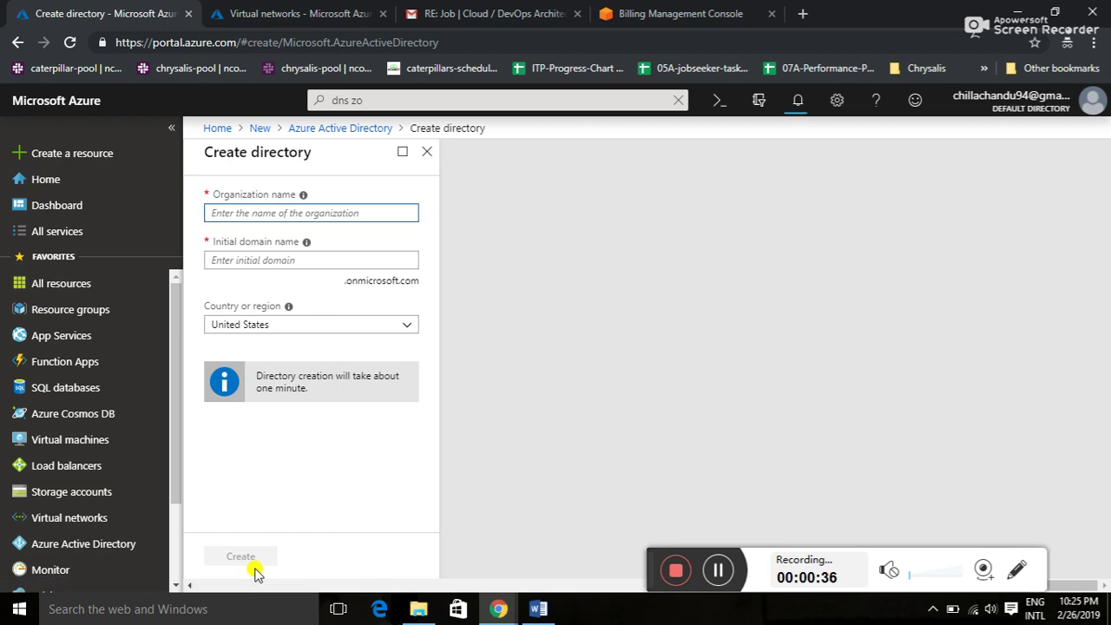
key("alt+Tab")
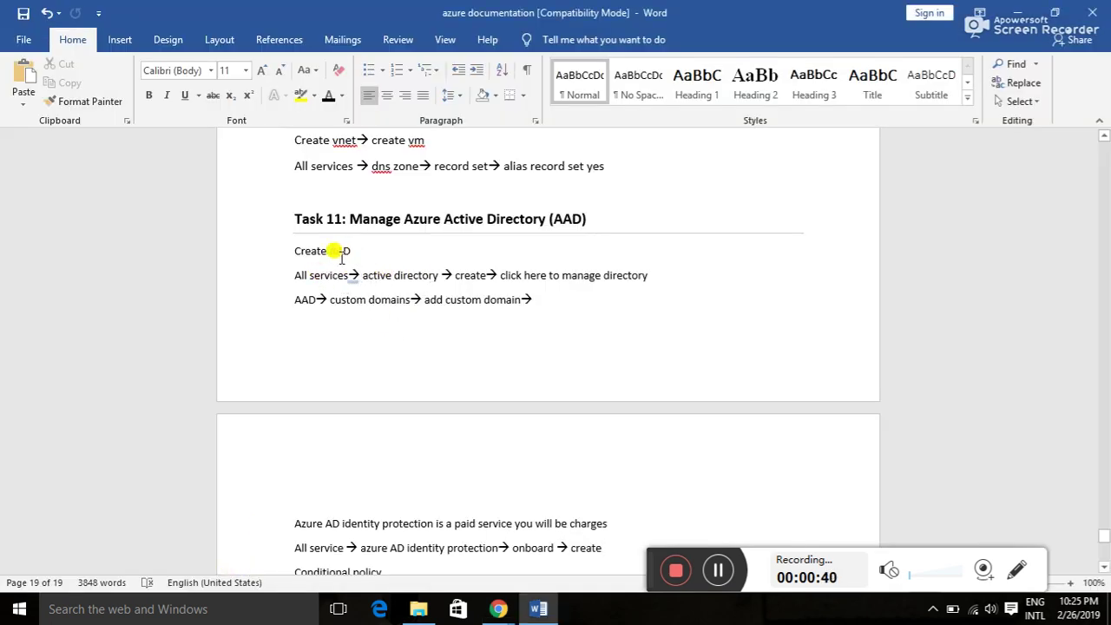
key("alt+Tab")
- Fill in organization name test, initial domain test and country India
left_click(325, 219)
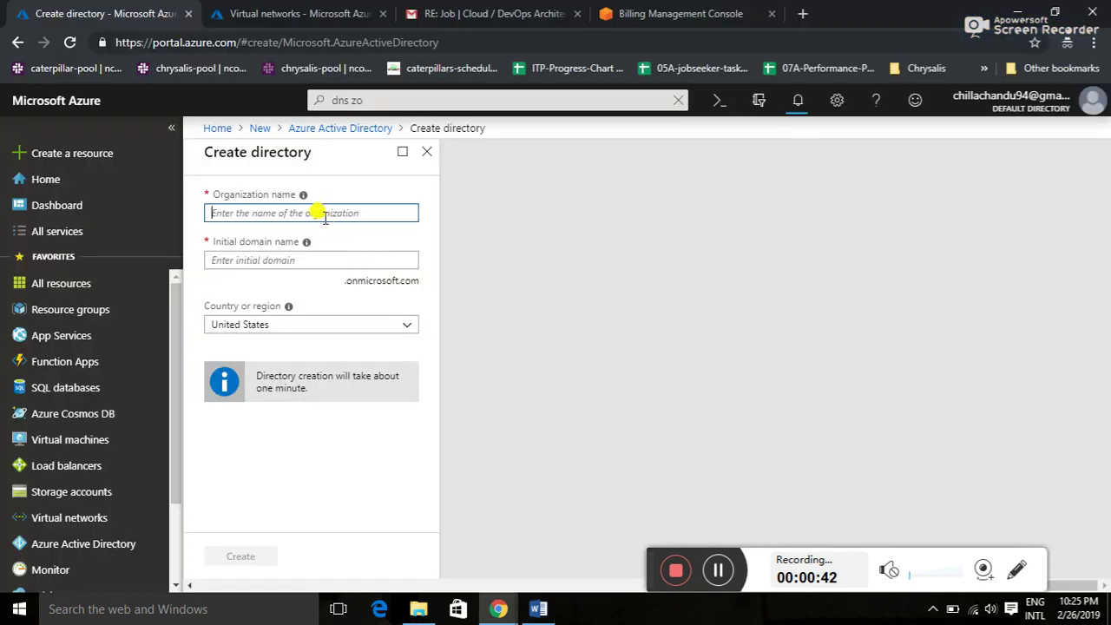
type("test")
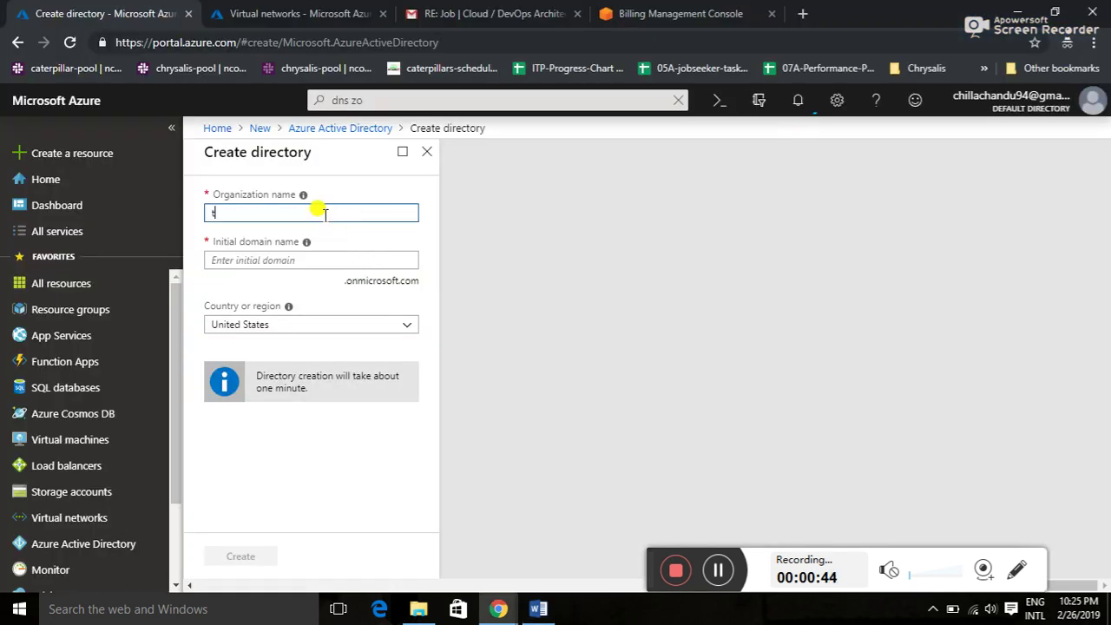
left_click(277, 259)
type("test")
key("Tab")
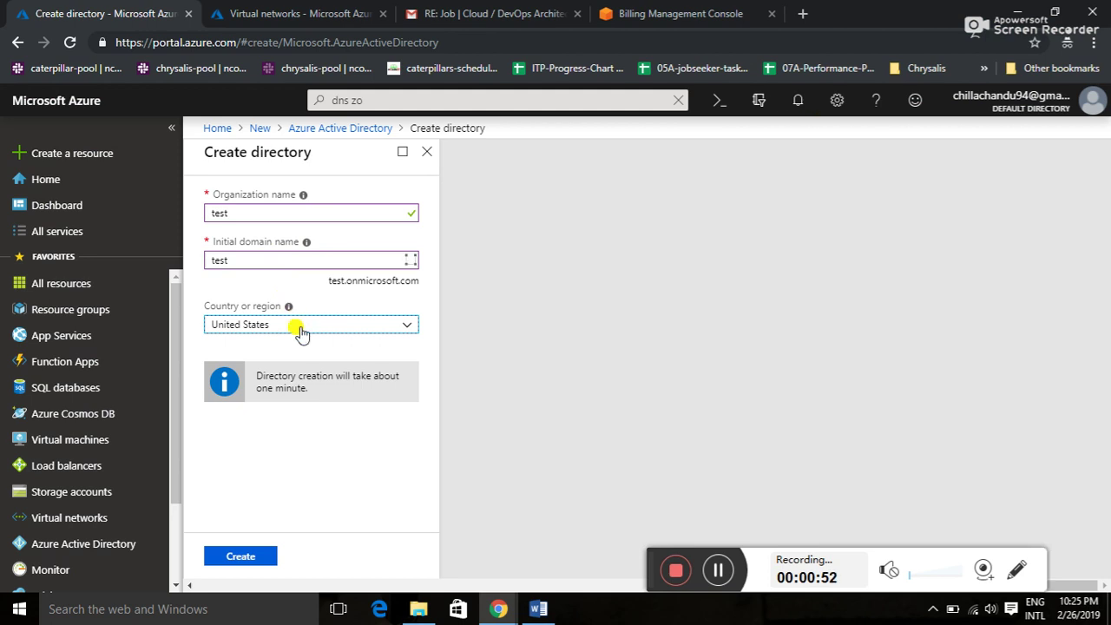
left_click(297, 332)
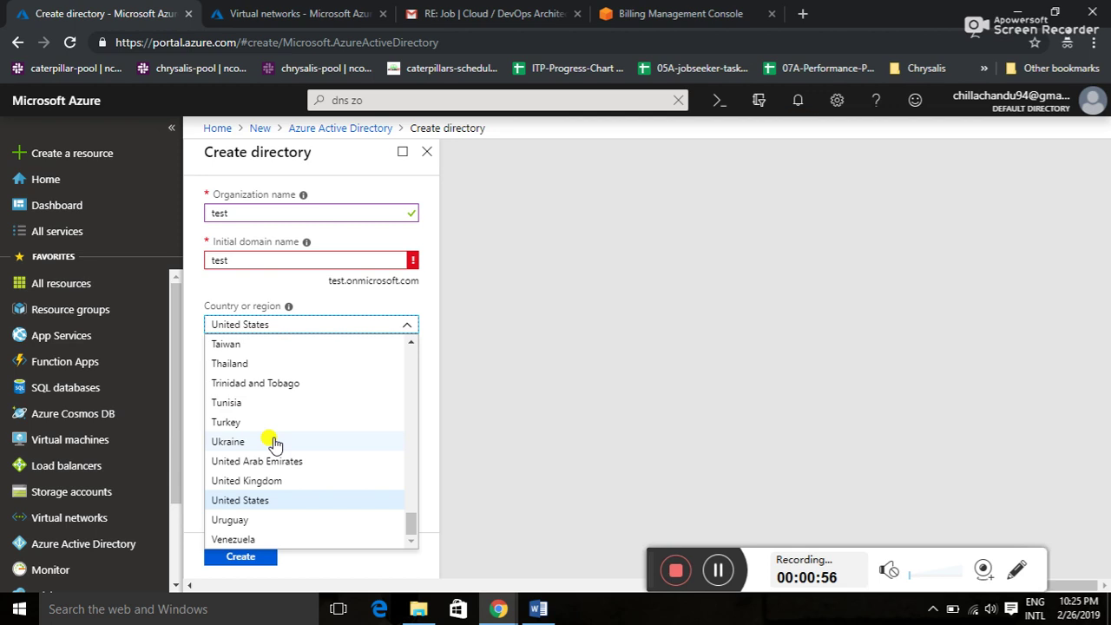
left_click_drag(413, 519, 411, 416)
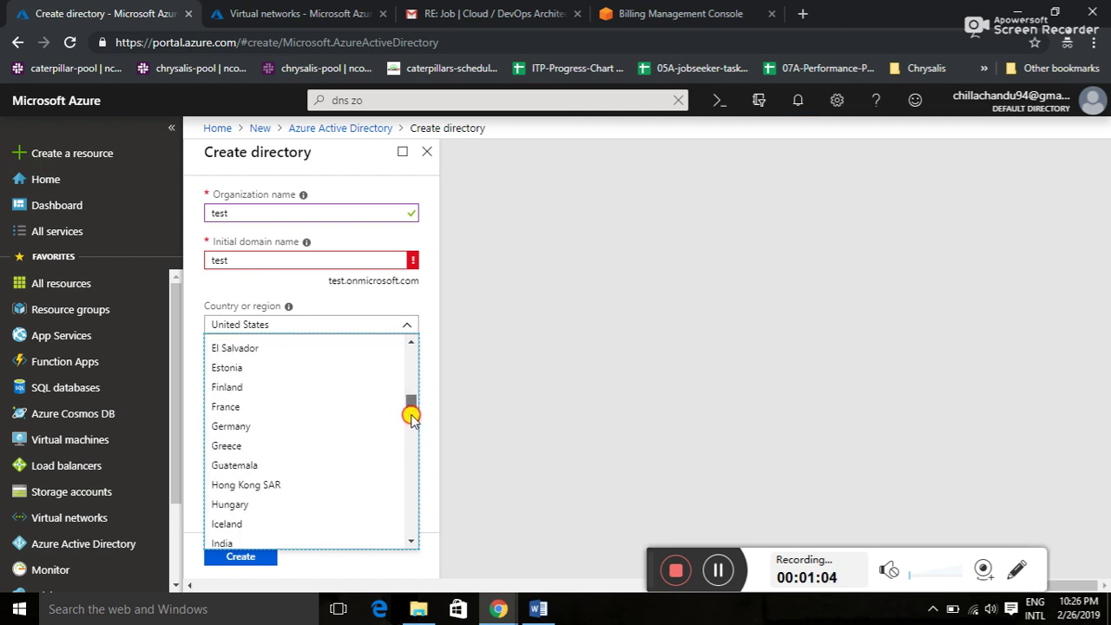
left_click(258, 544)
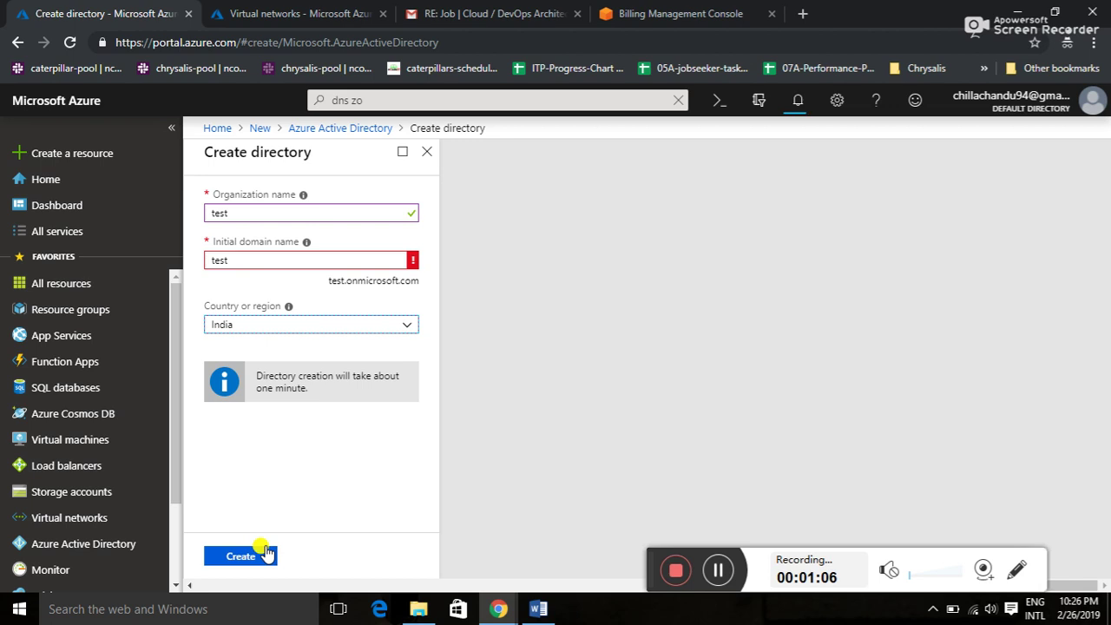
- Change the taken domain to testAAD, then close the form and discard the edits
left_click(319, 255)
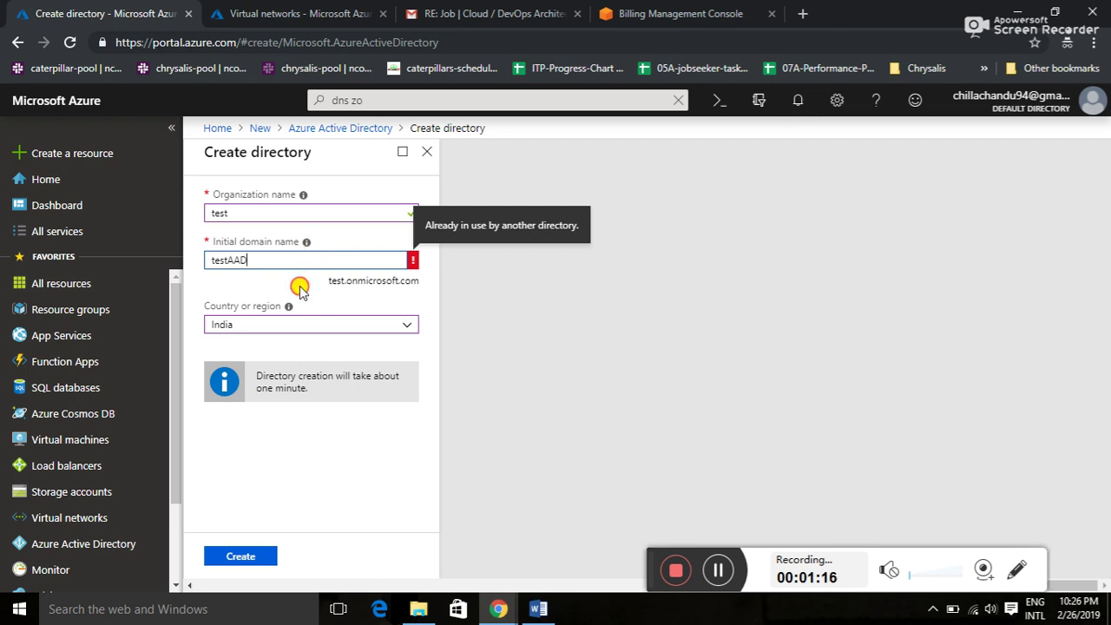
left_click(299, 285)
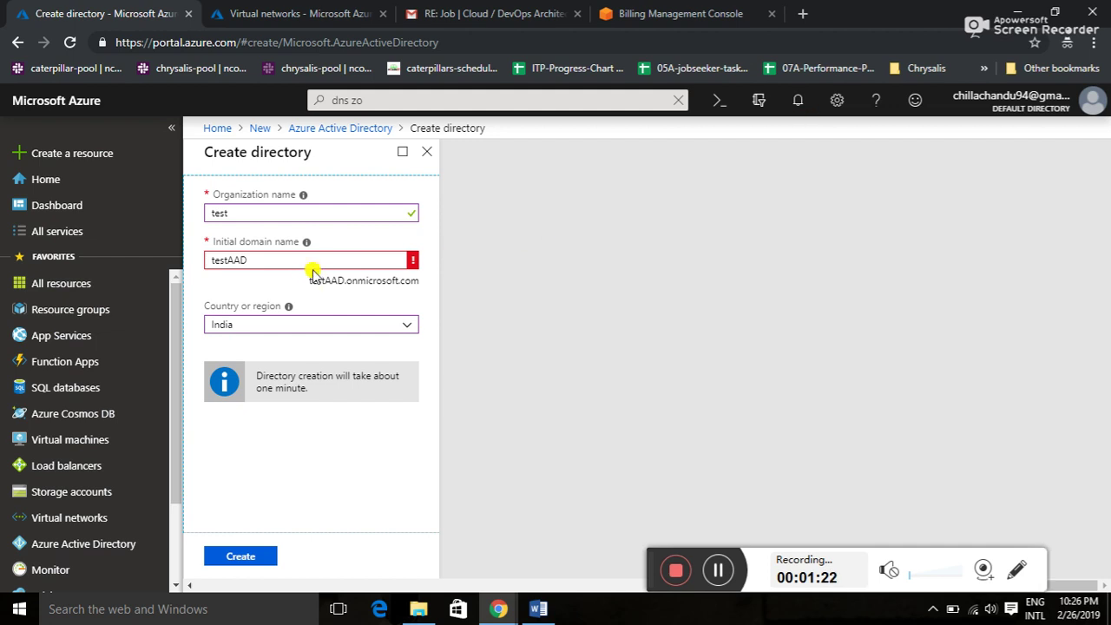
left_click(426, 152)
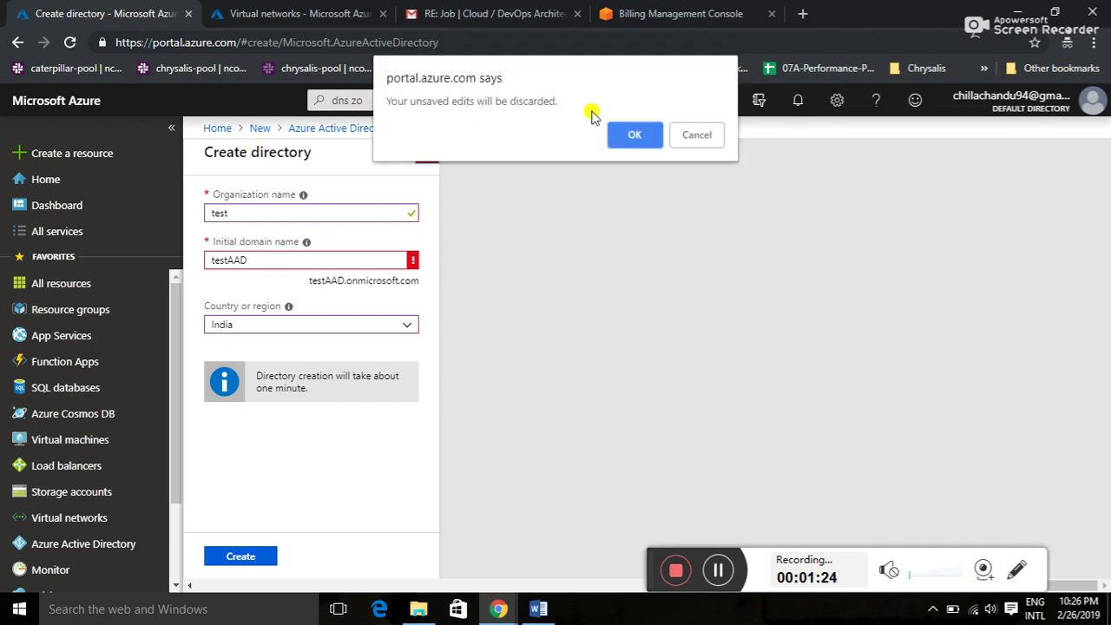
left_click(633, 137)
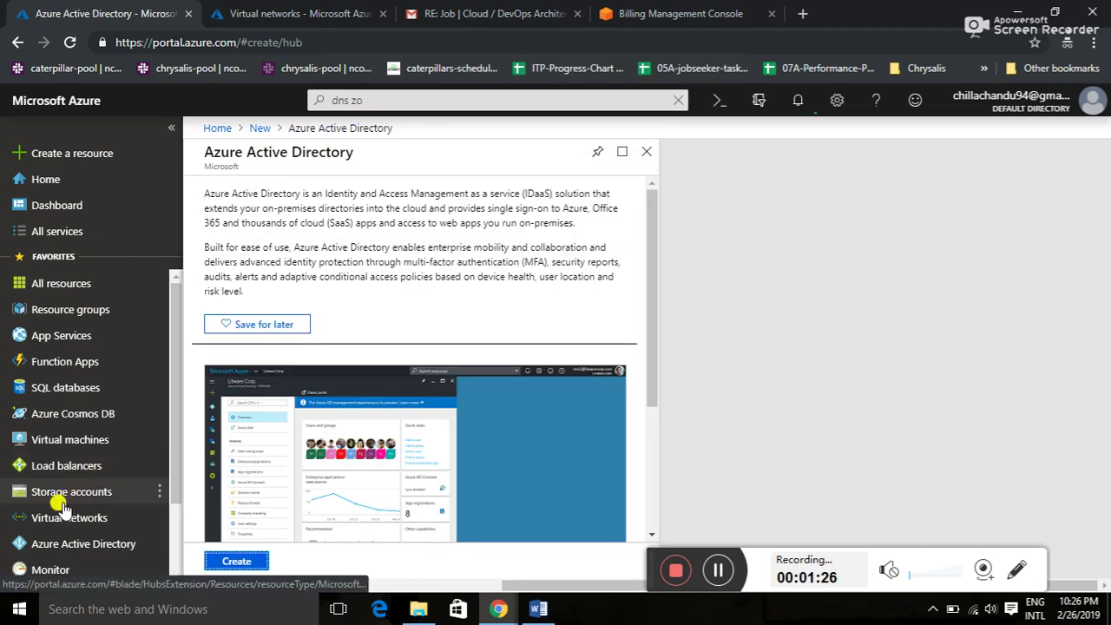
- Open the Default Directory overview from the Azure Active Directory sidebar entry
left_click(47, 543)
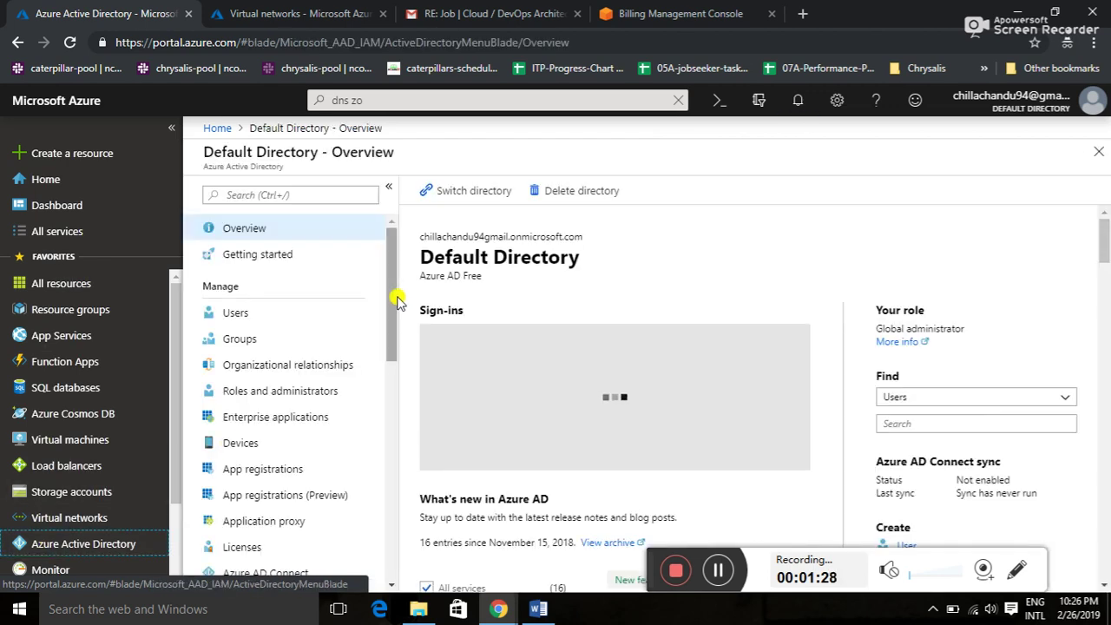
key("alt+Tab")
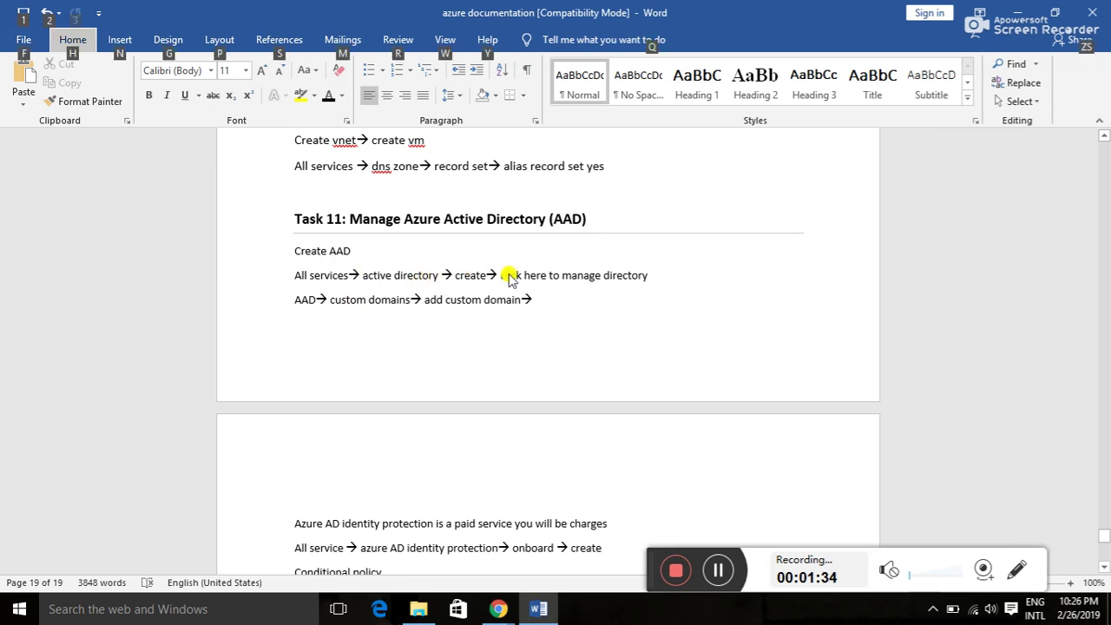
key("alt+Tab")
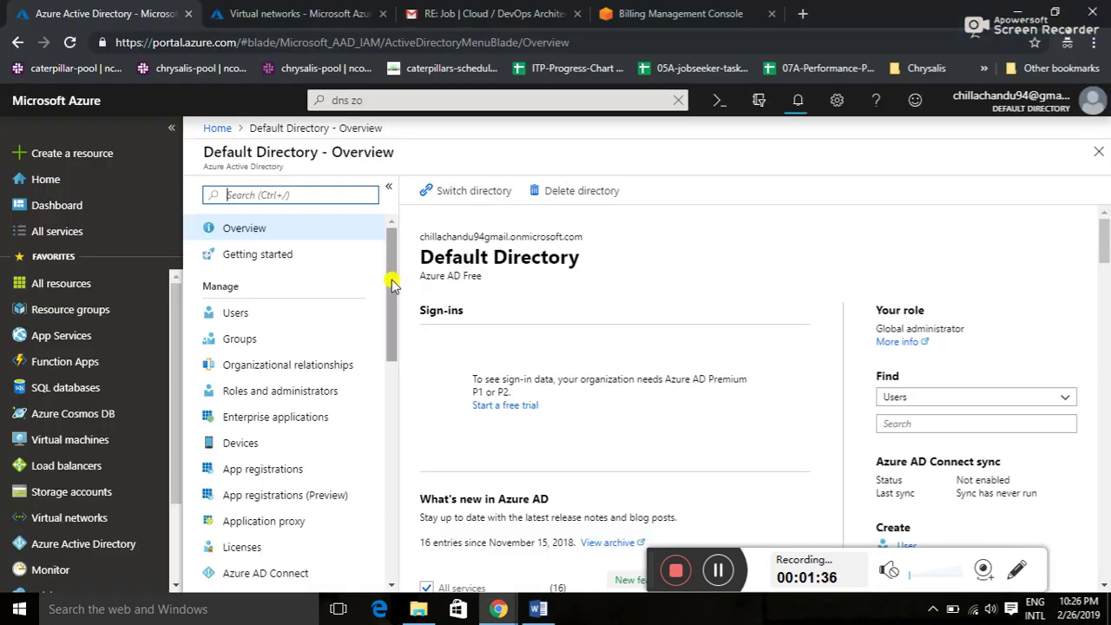
key("alt+Tab")
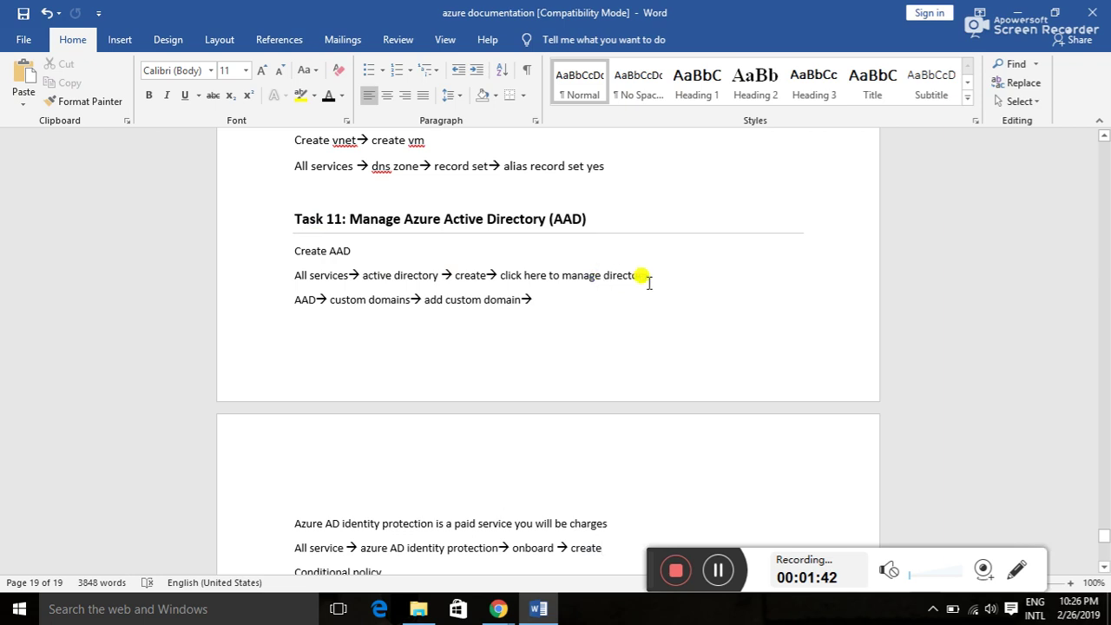
key("alt+Tab")
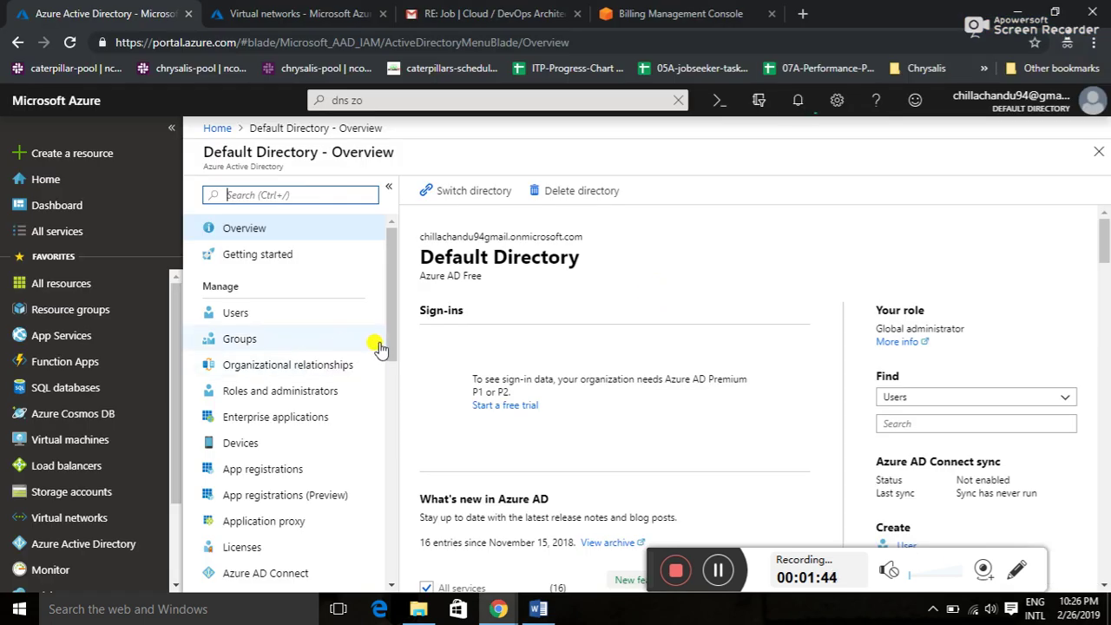
- Clear the menu filter, scroll the directory menu and open Custom domain names
type("create")
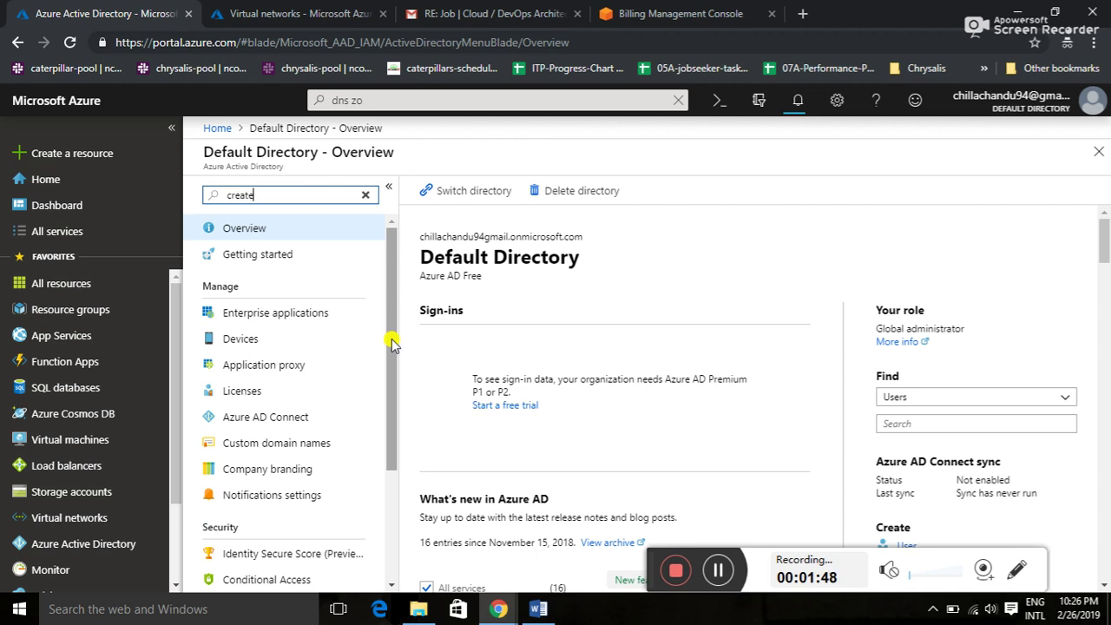
left_click(365, 196)
left_click_drag(392, 274, 392, 330)
key("alt+Tab")
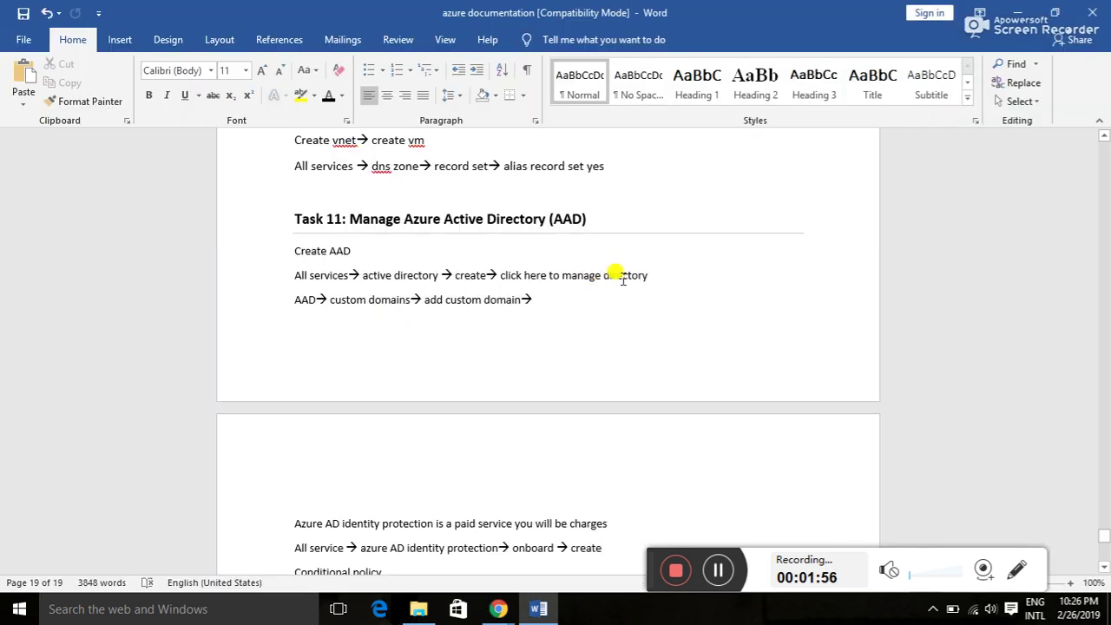
key("alt+Tab")
key("alt+Tab")
key("alt+Tab")
left_click_drag(391, 310, 389, 372)
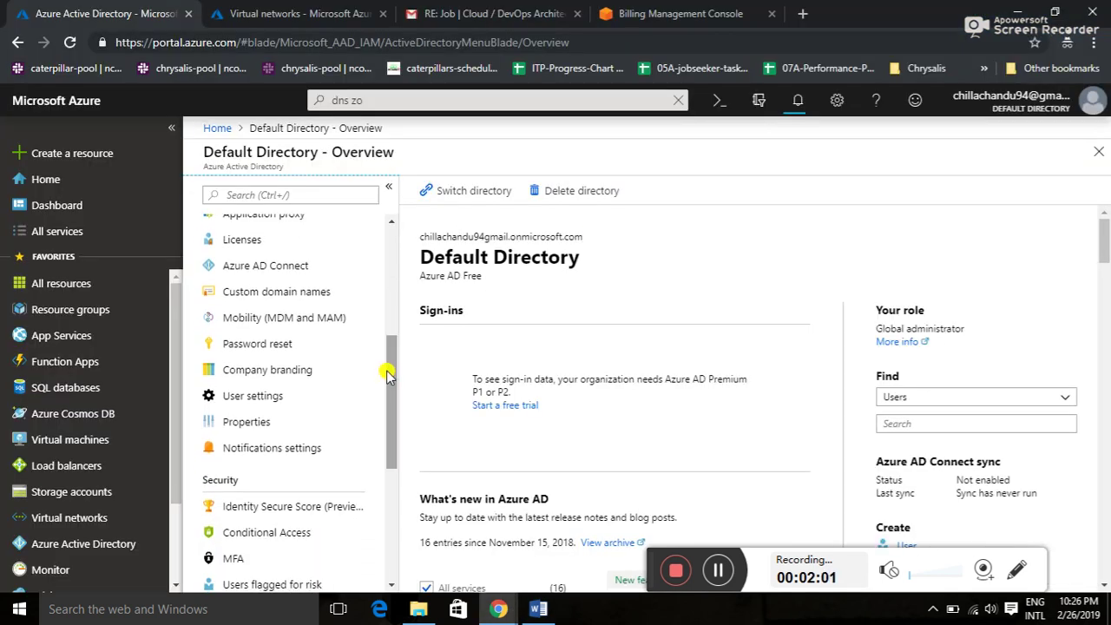
left_click(304, 293)
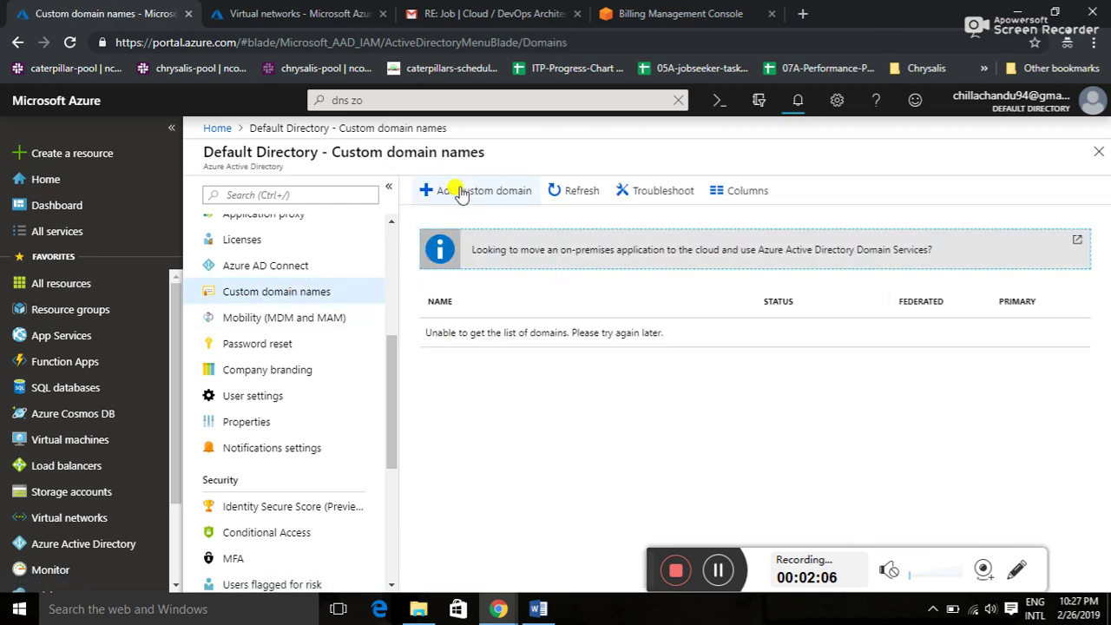
- Bold the 'Azure AD identity protection is a paid service' line in the Word notes
key("alt+Tab")
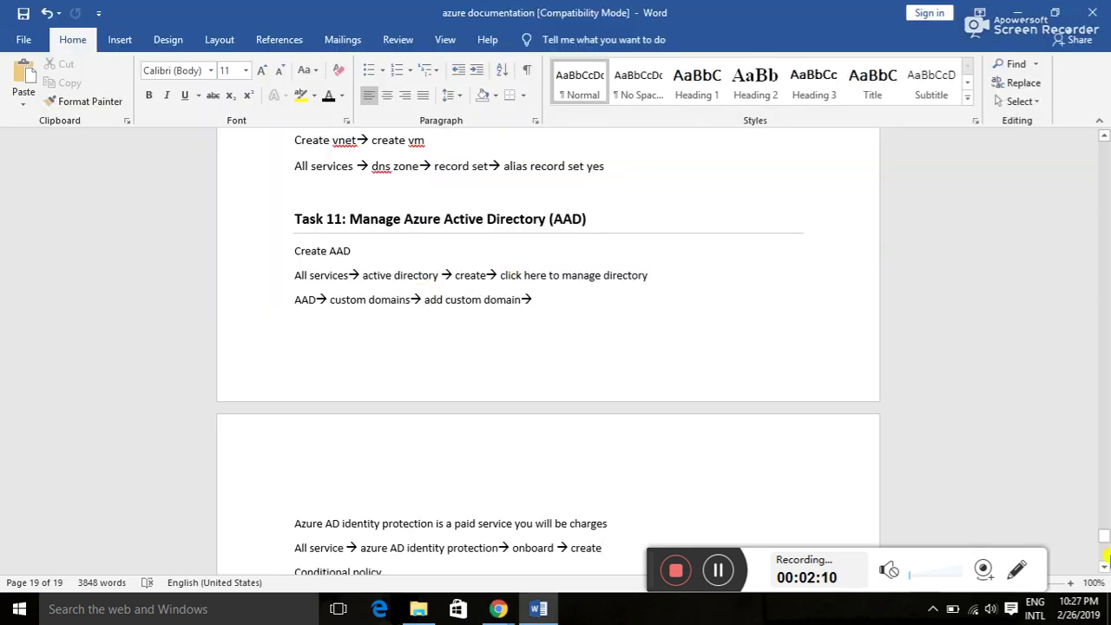
left_click_drag(1106, 539, 1104, 545)
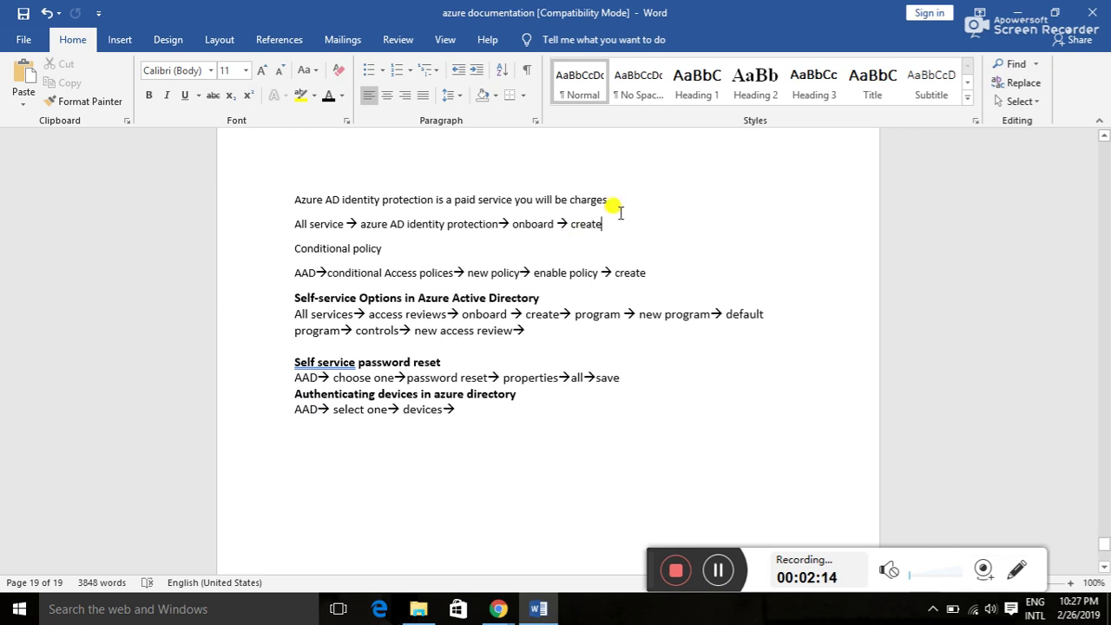
left_click_drag(610, 201, 289, 201)
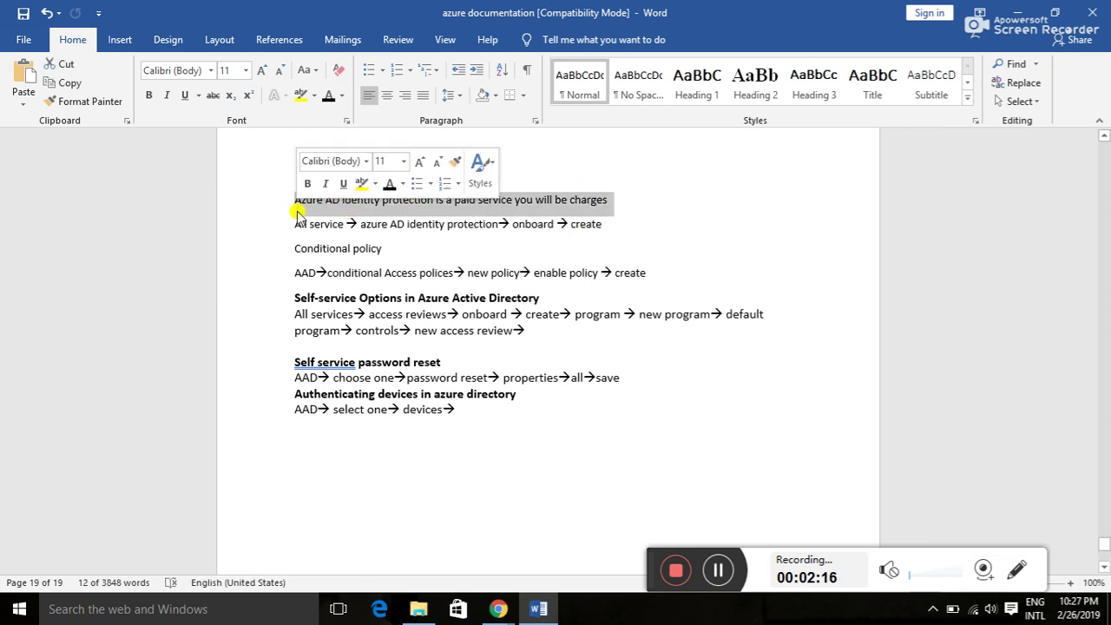
left_click(309, 184)
left_click(338, 217)
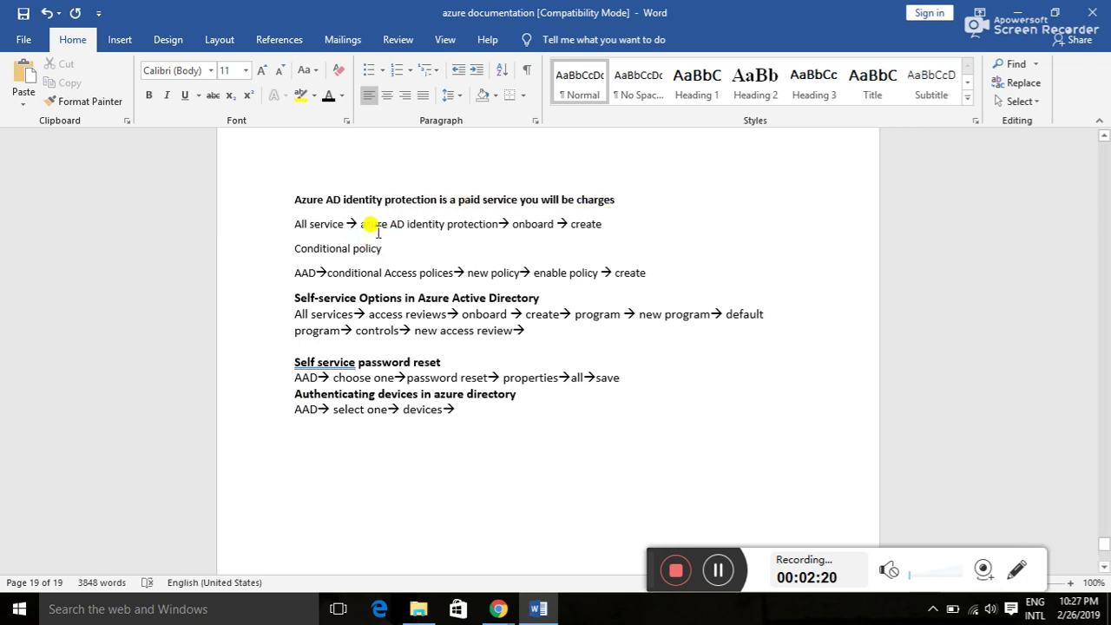
key("alt+Tab")
- Search the portal for 'AD identity' and open the Azure AD Identity Protection service
left_click(78, 233)
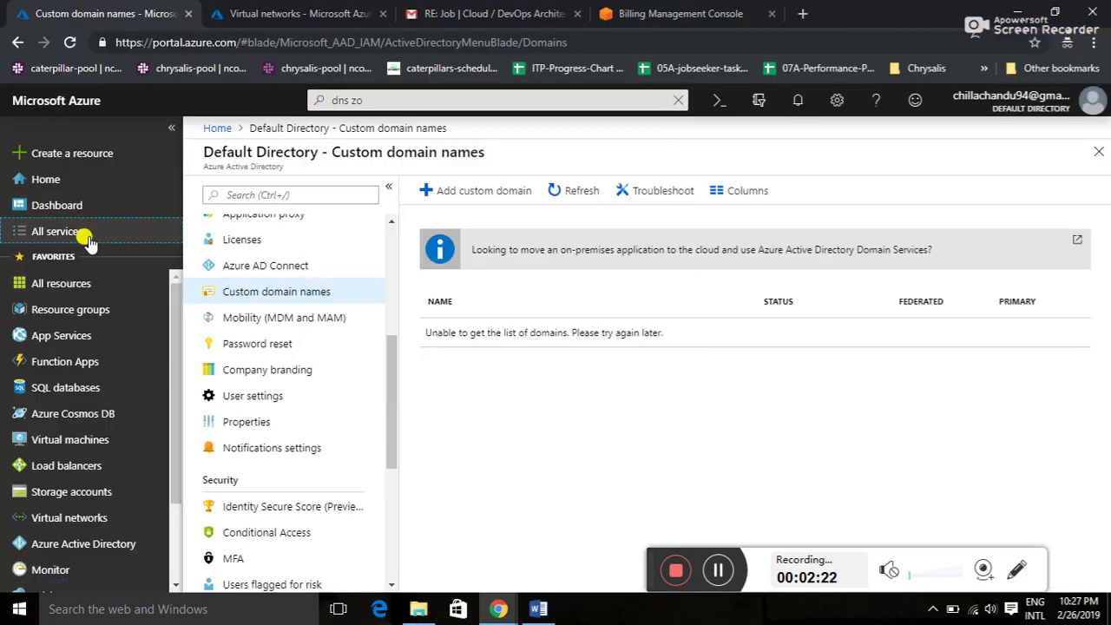
left_click(400, 100)
type("azure identi")
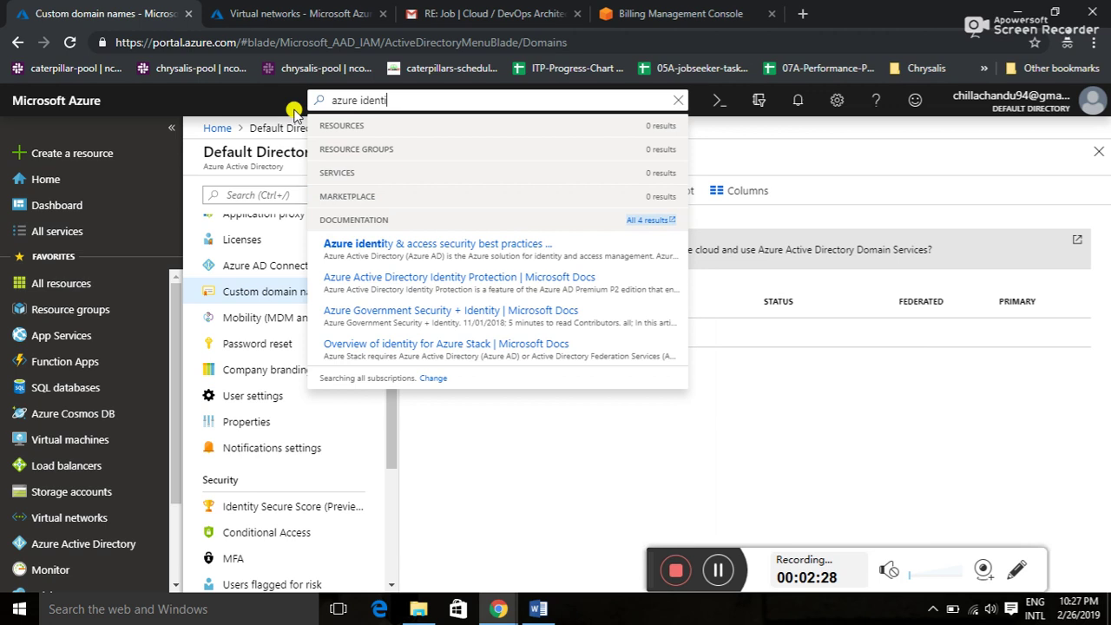
key("alt+Tab")
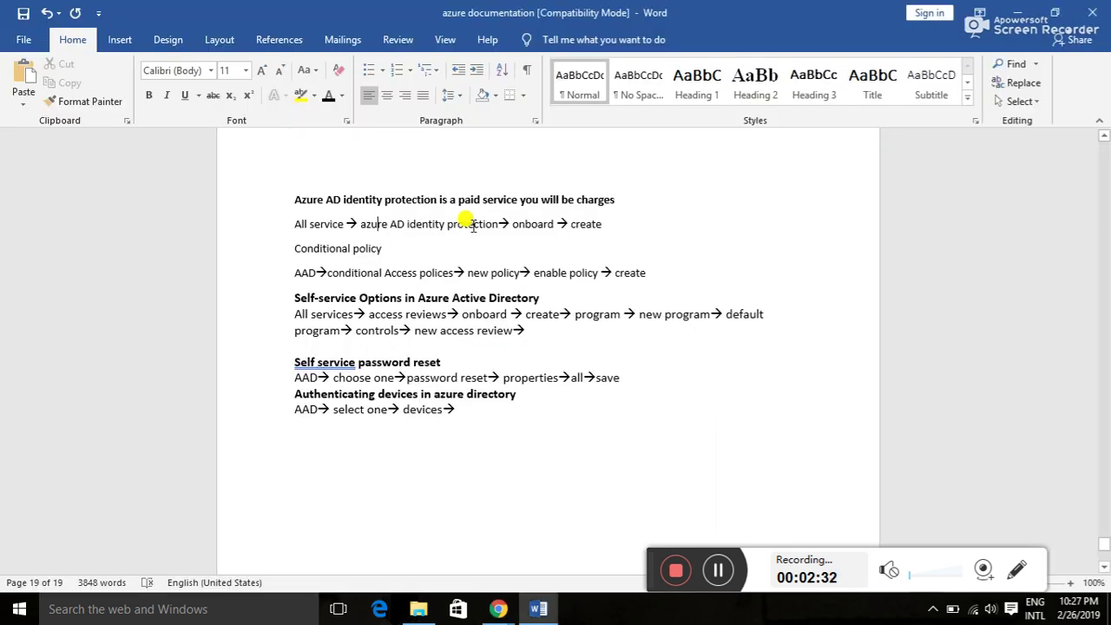
key("alt+Tab")
key("BackSpace")
key("BackSpace")
key("BackSpace")
key("BackSpace")
key("BackSpace")
key("BackSpace")
key("BackSpace")
key("BackSpace")
key("BackSpace")
key("BackSpace")
key("BackSpace")
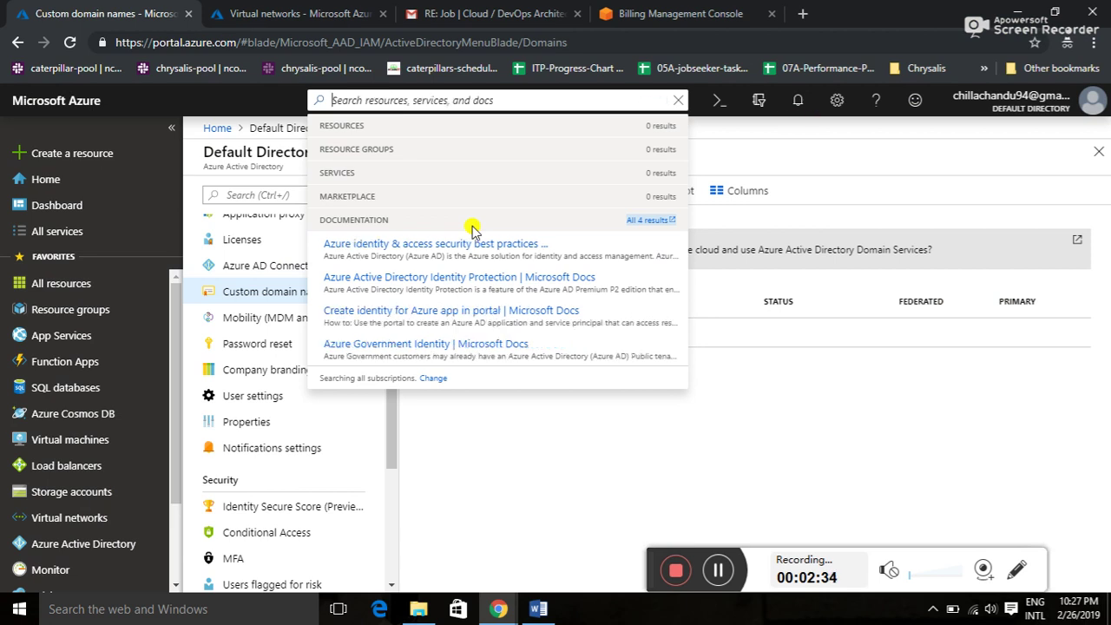
type("AD")
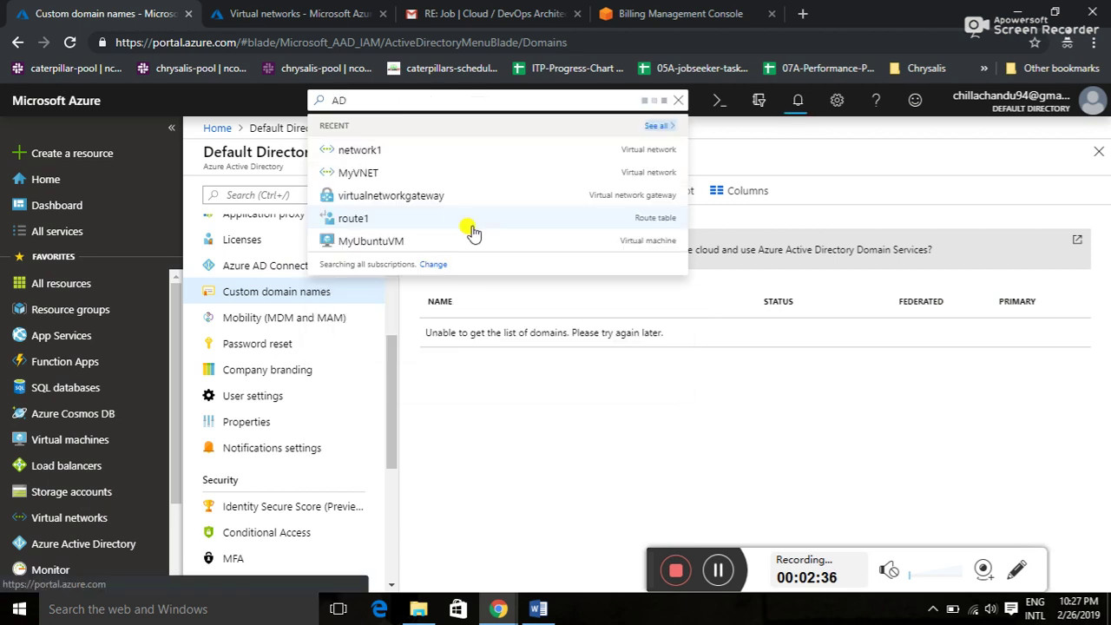
type(" identity")
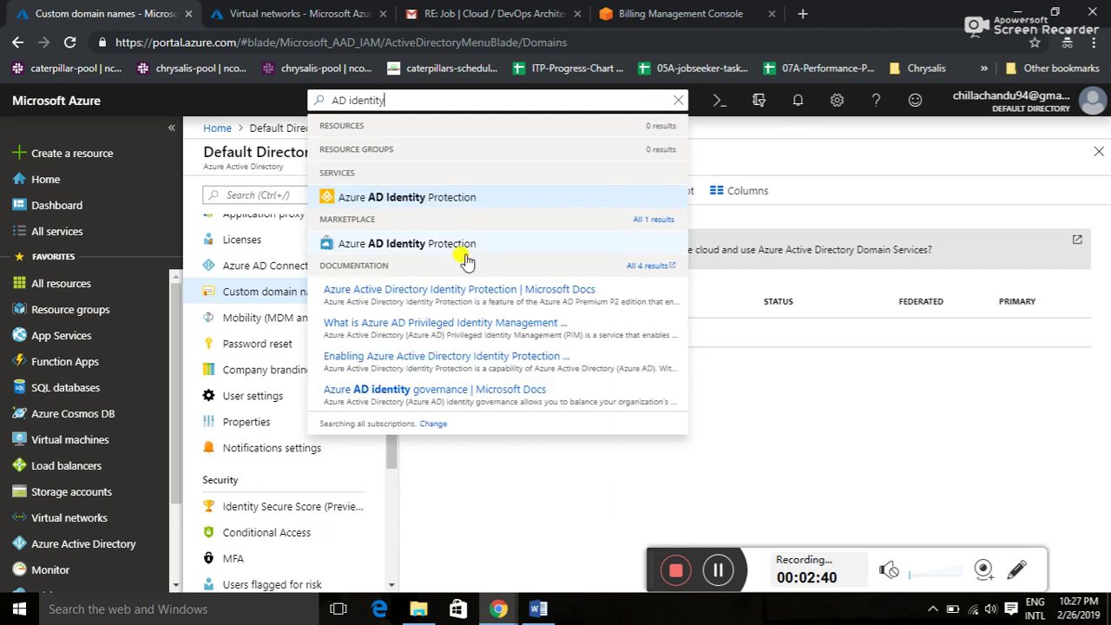
left_click(451, 201)
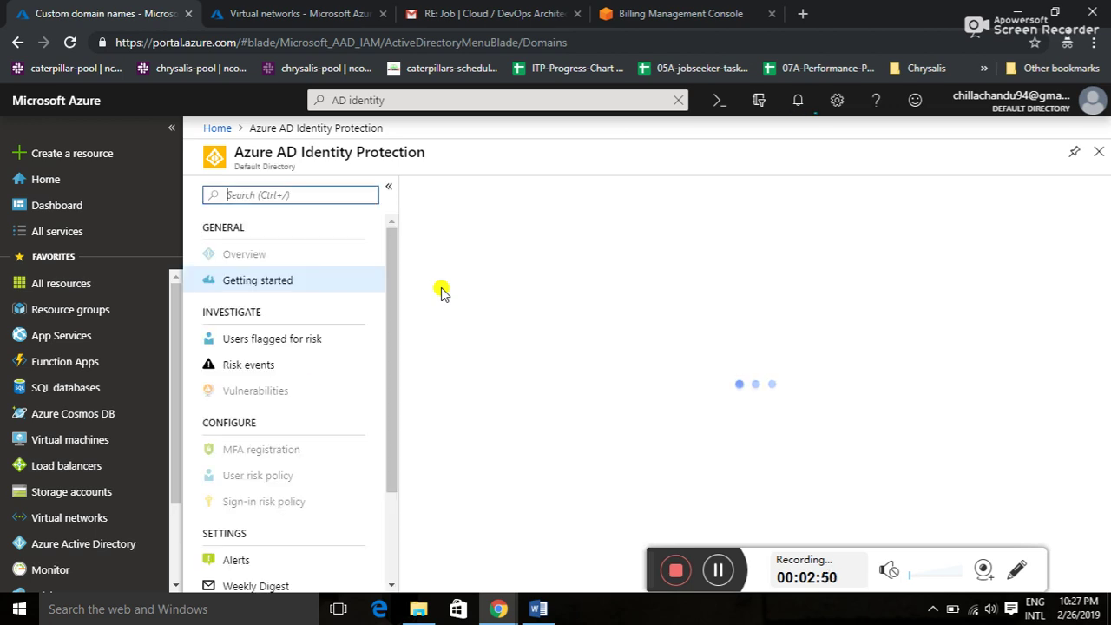
- Onboard Identity Protection for the Default Directory and submit it with Create
key("alt+Tab")
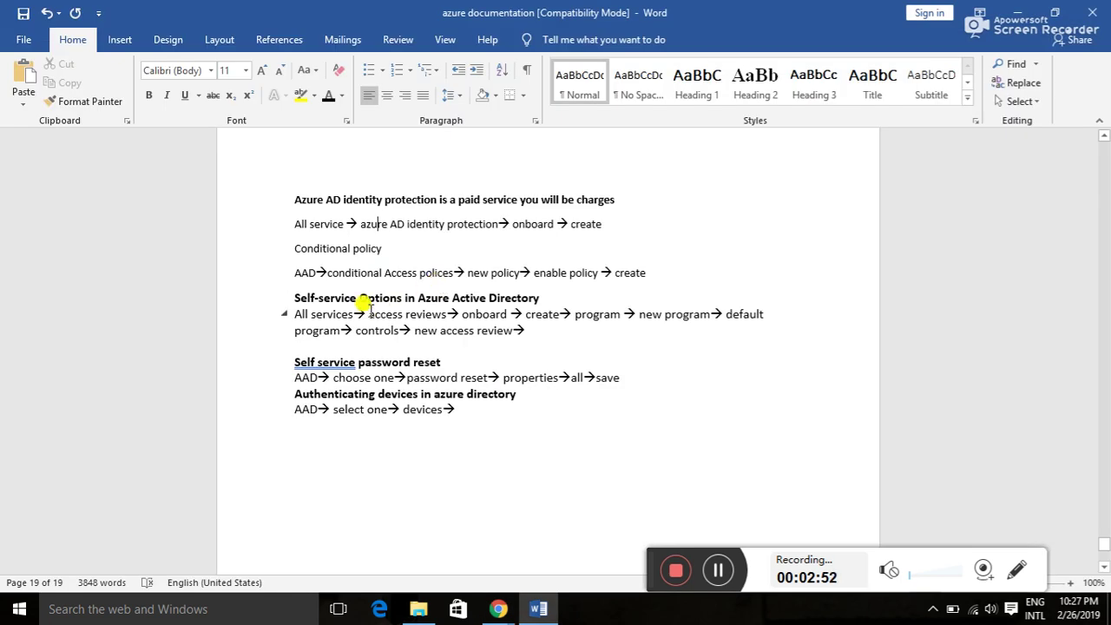
key("alt+Tab")
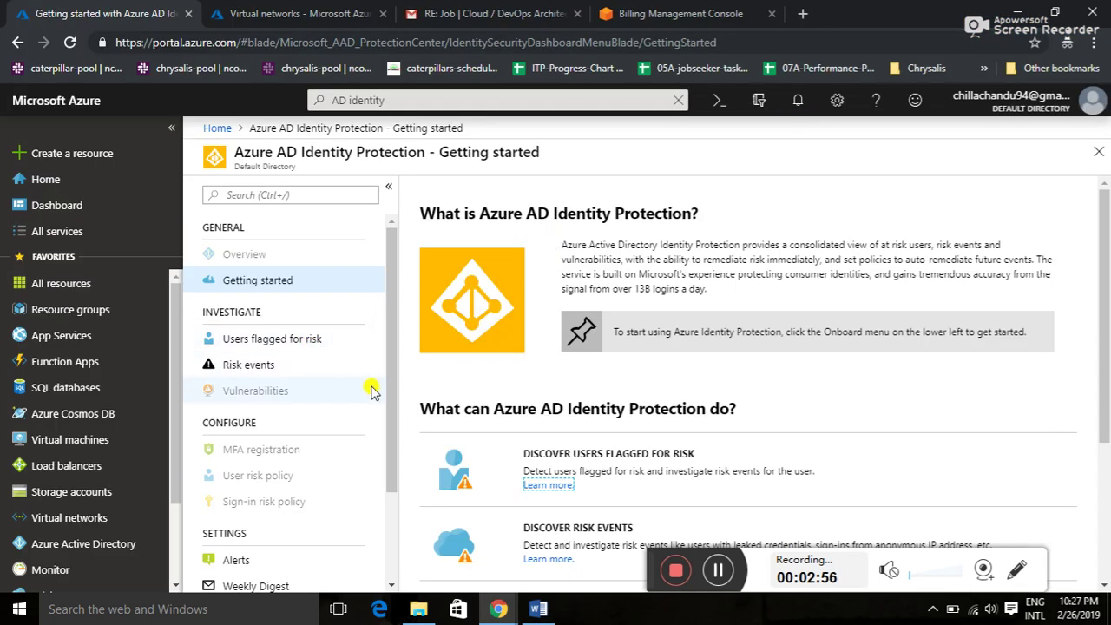
left_click_drag(388, 400, 387, 489)
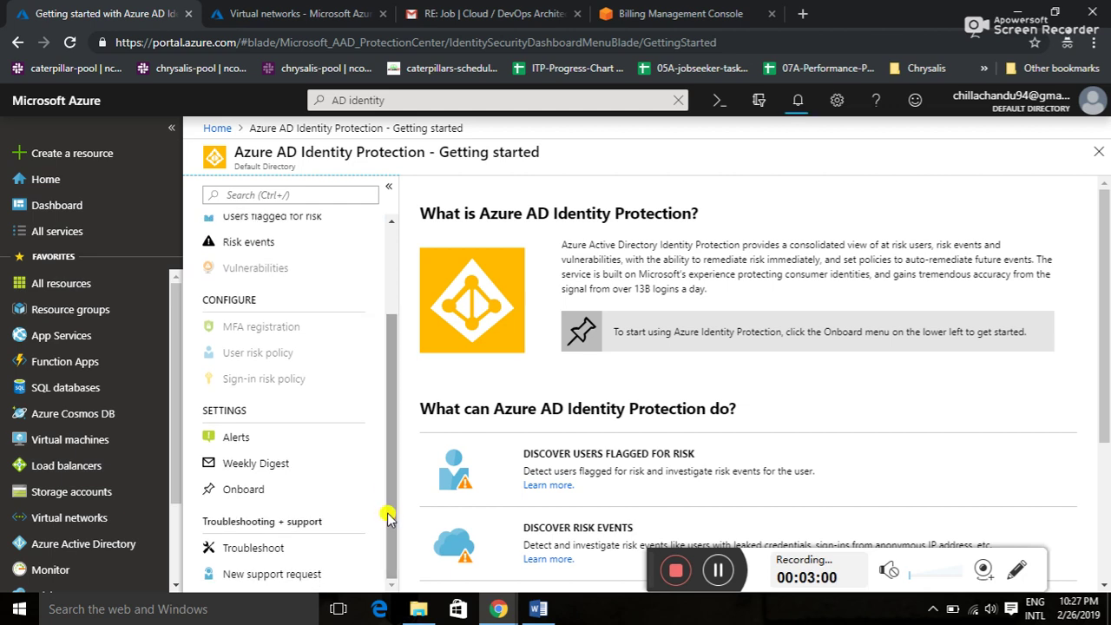
left_click(246, 491)
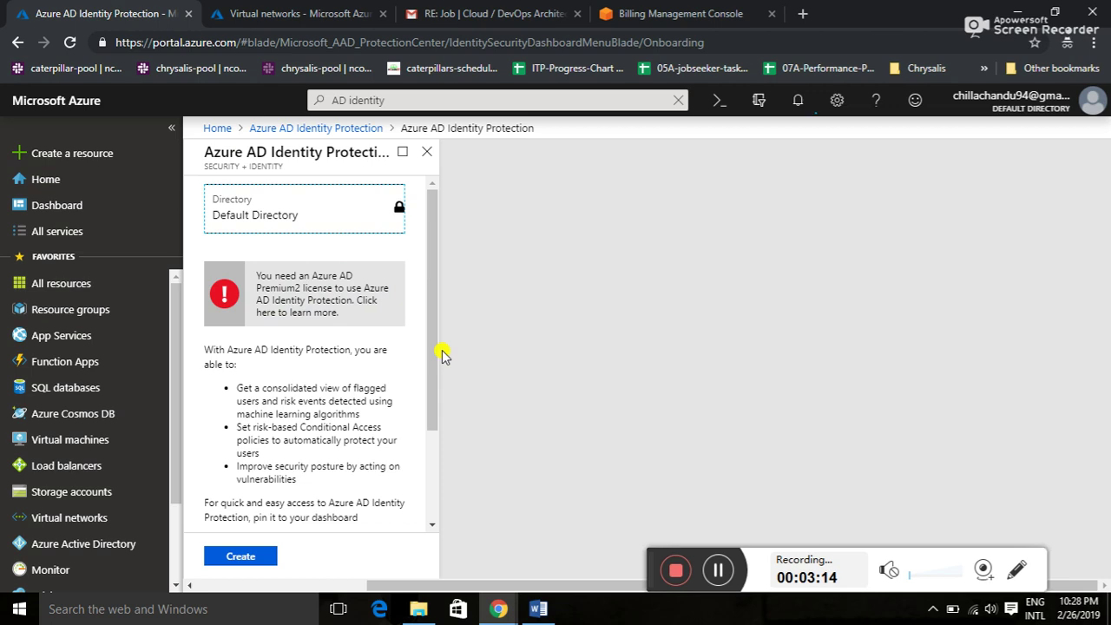
left_click(252, 558)
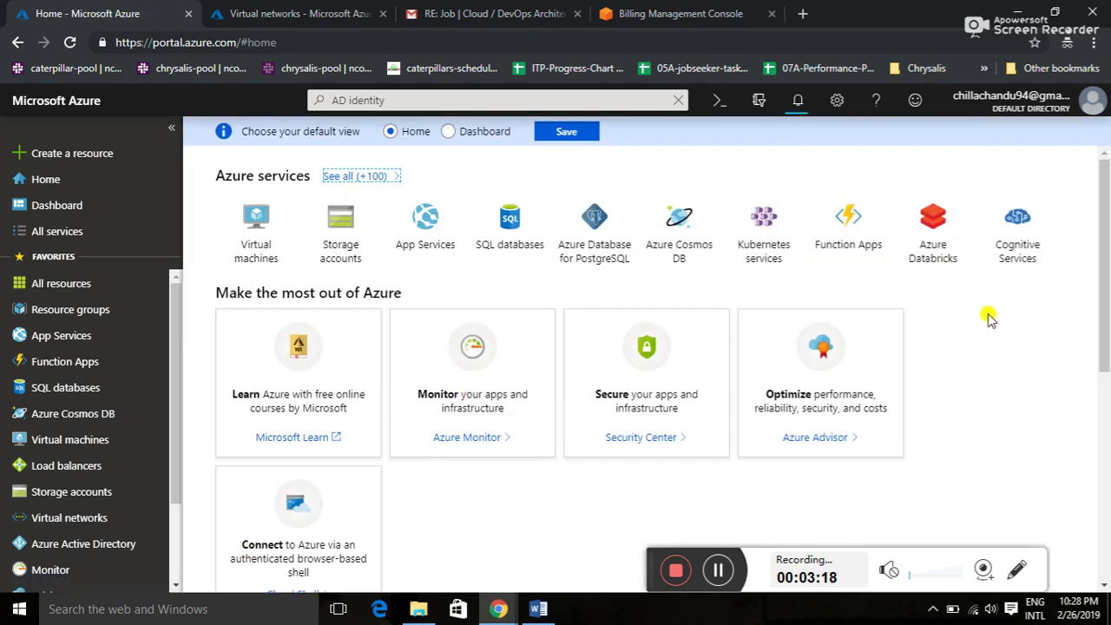
- Show the notifications pane and scroll through the running my_resource deployments
left_click(796, 101)
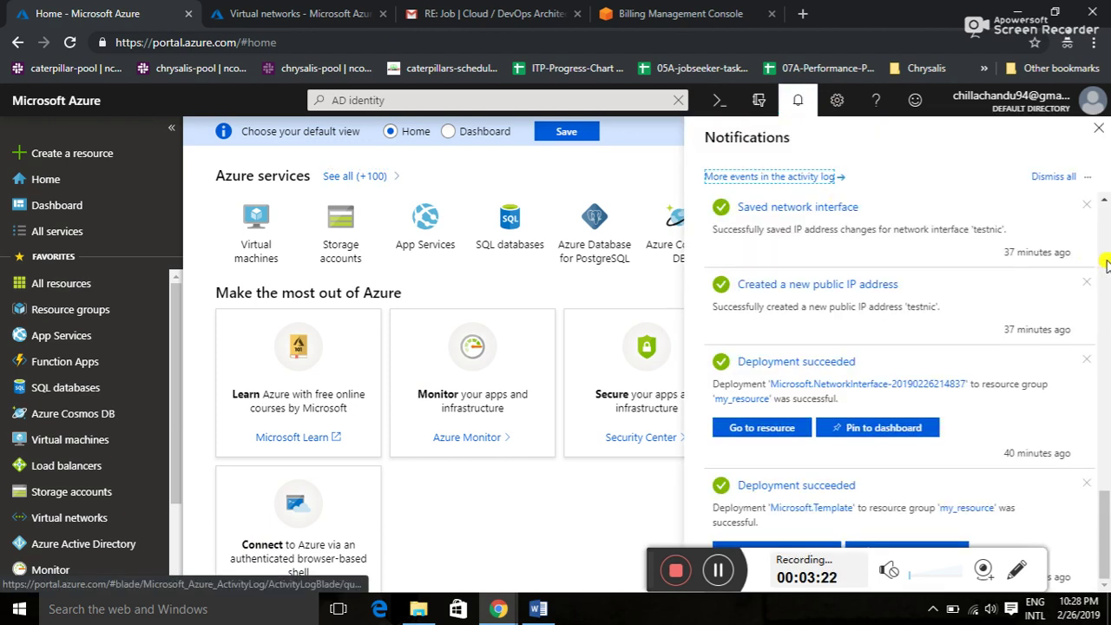
scroll(1106, 265, "down", 5)
scroll(1107, 265, "up", 5)
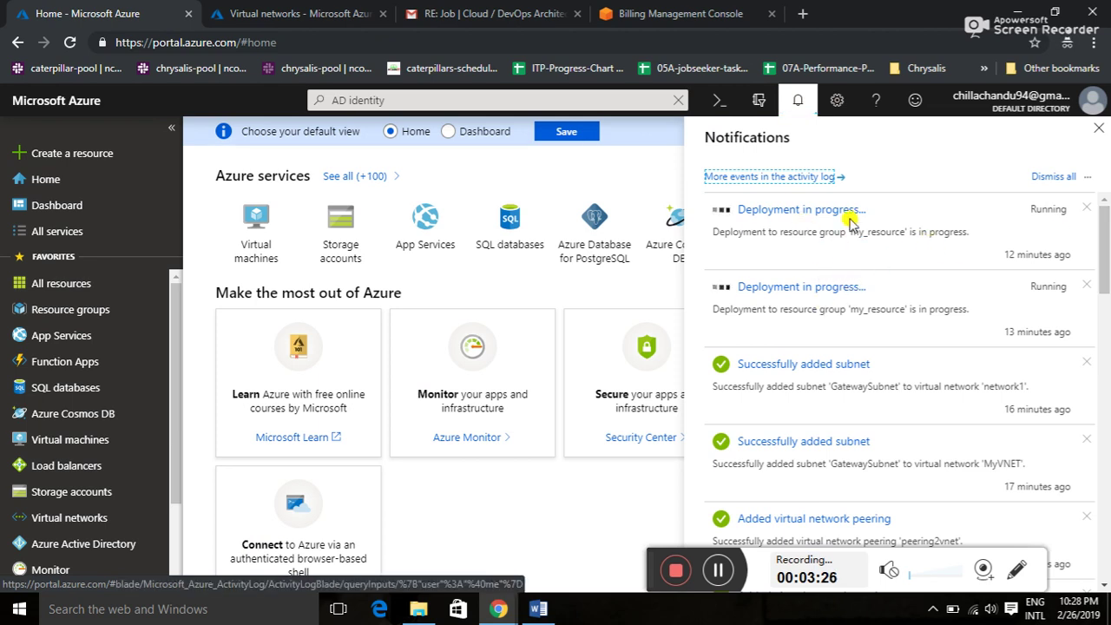
key("alt+Tab")
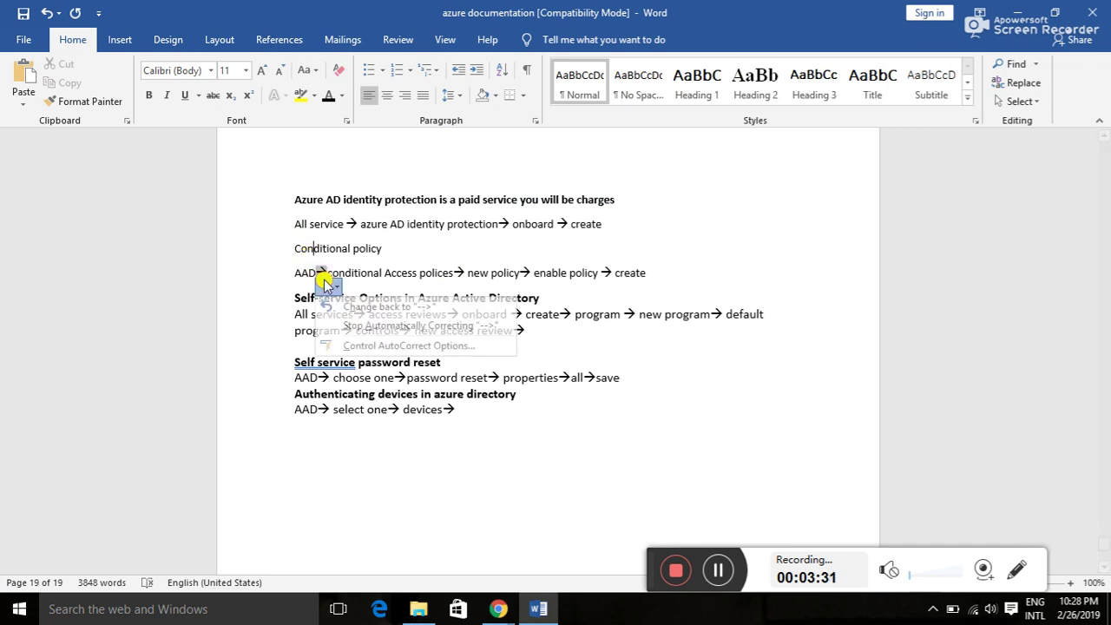
key("alt+Tab")
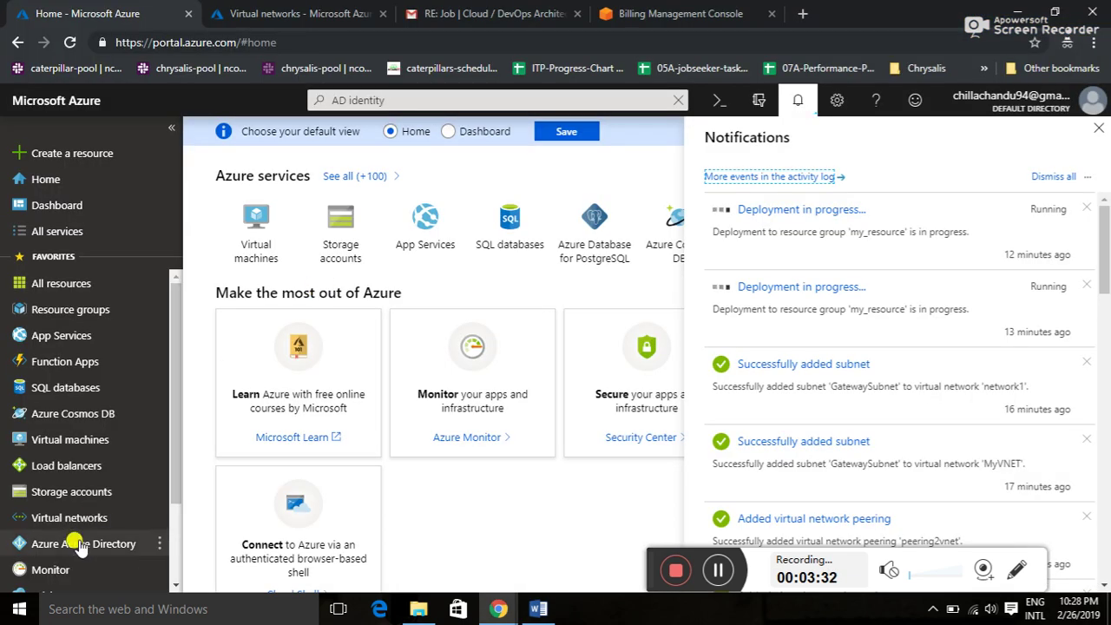
- Open Conditional Access from the Security section of the Default Directory menu
left_click(78, 545)
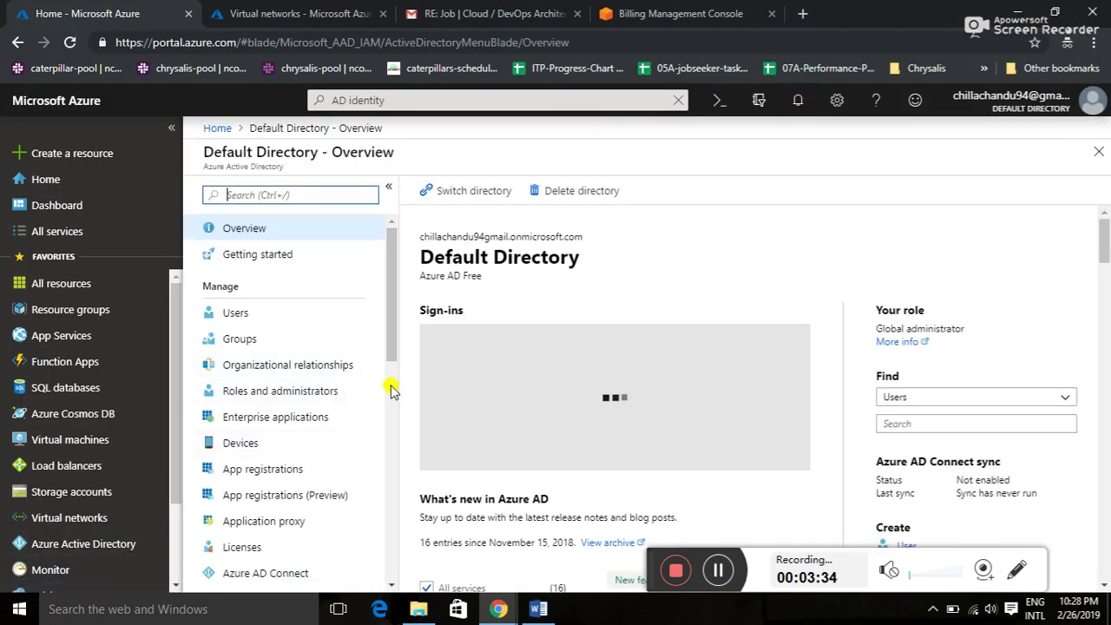
scroll(391, 392, "down", 3)
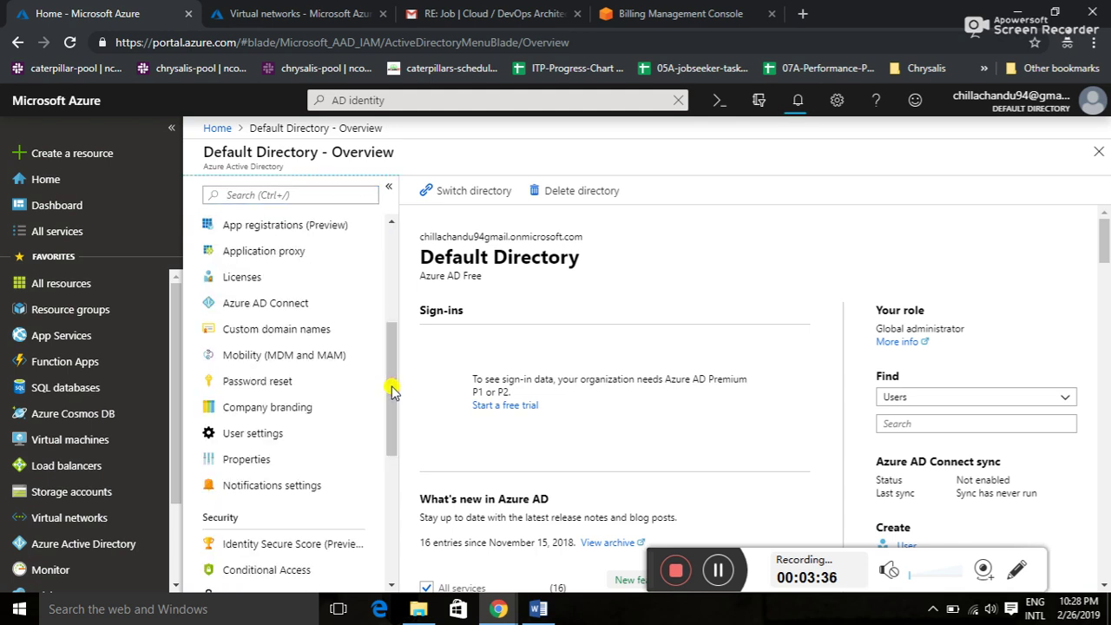
left_click_drag(390, 384, 389, 446)
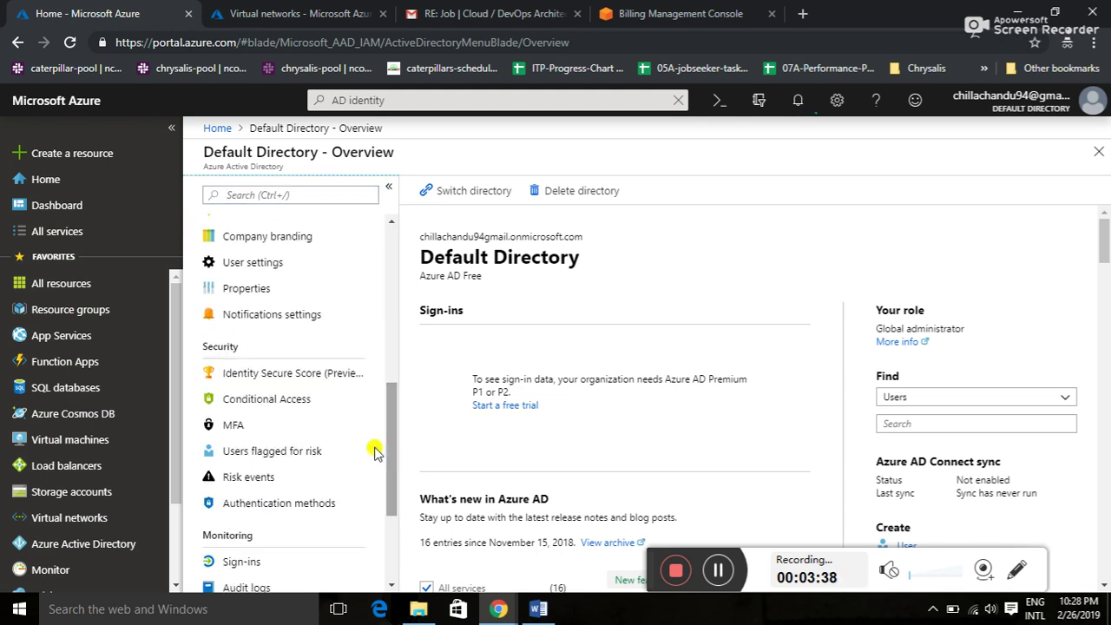
left_click(290, 403)
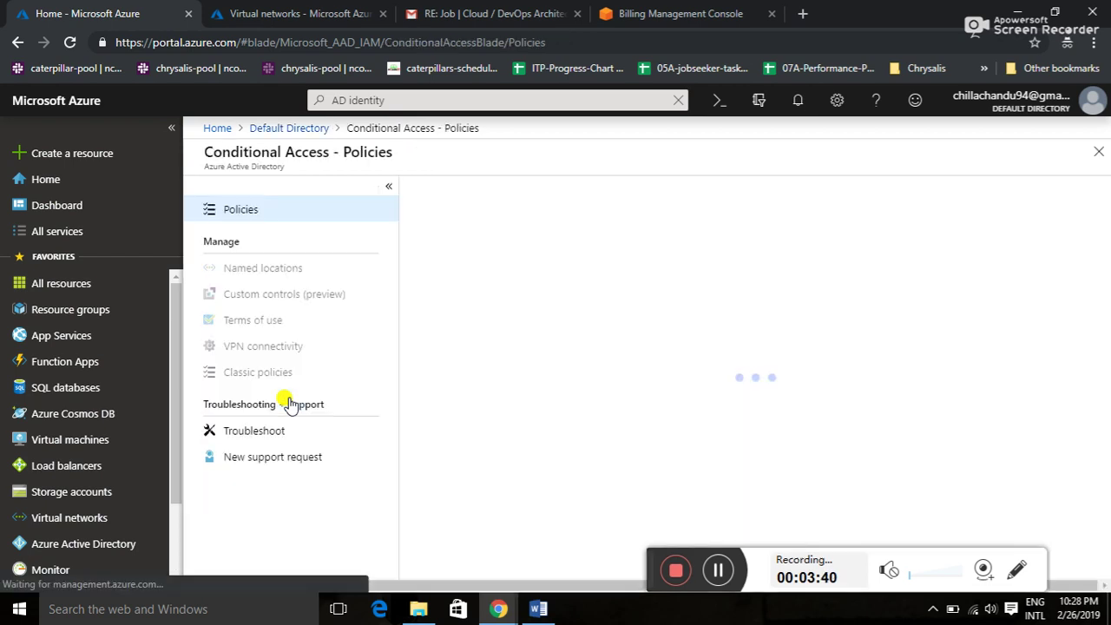
key("alt+Tab")
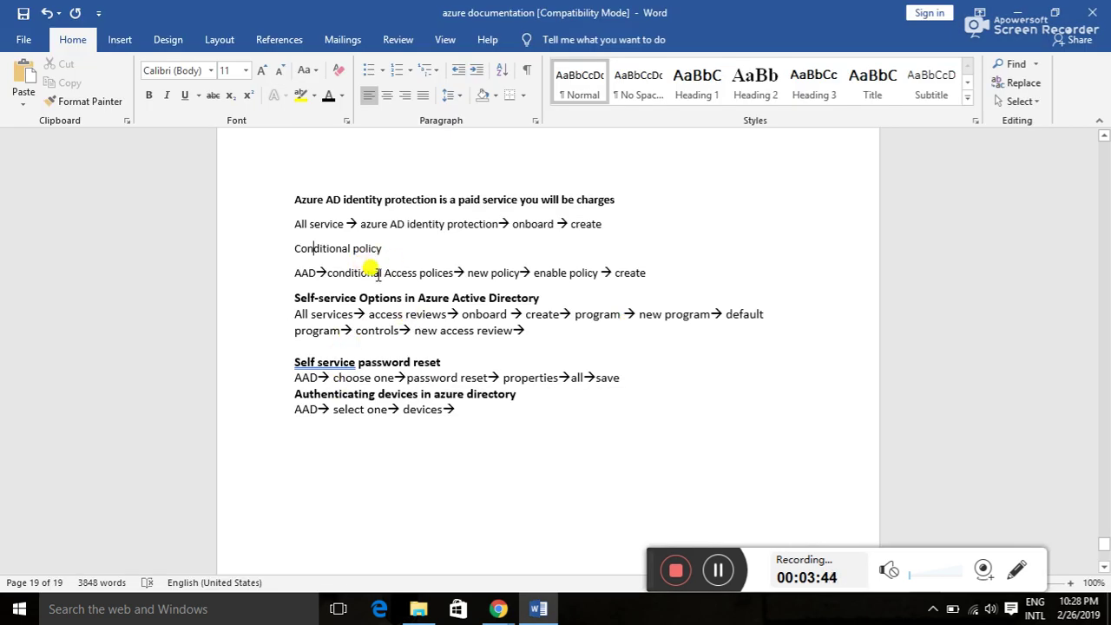
key("alt+Tab")
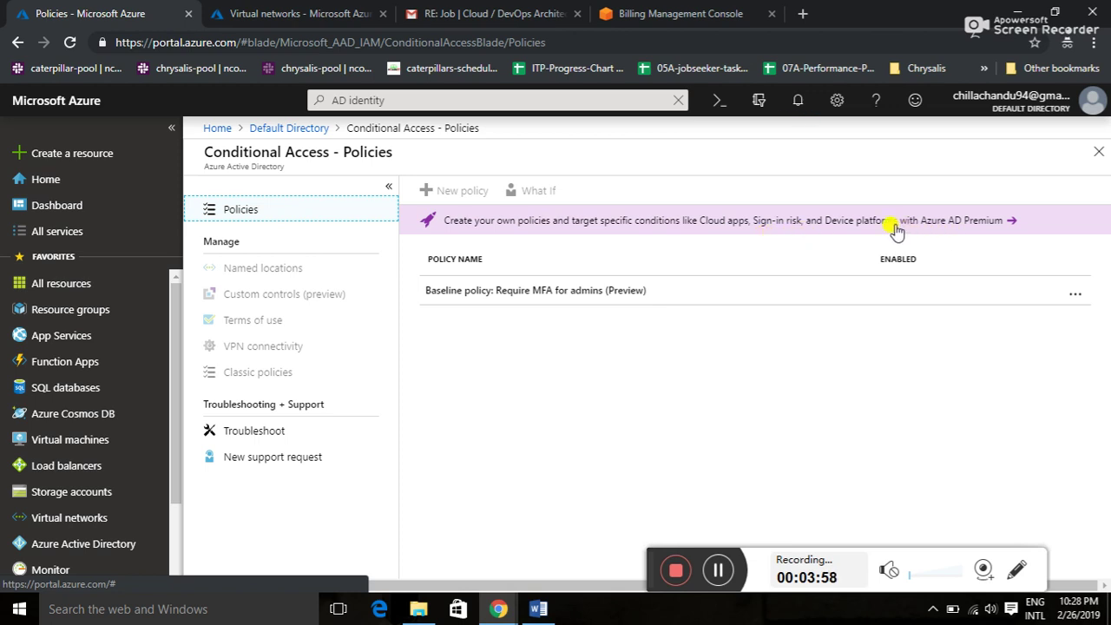
- View the premium plans Activate blade from the banner, then close it
left_click(967, 222)
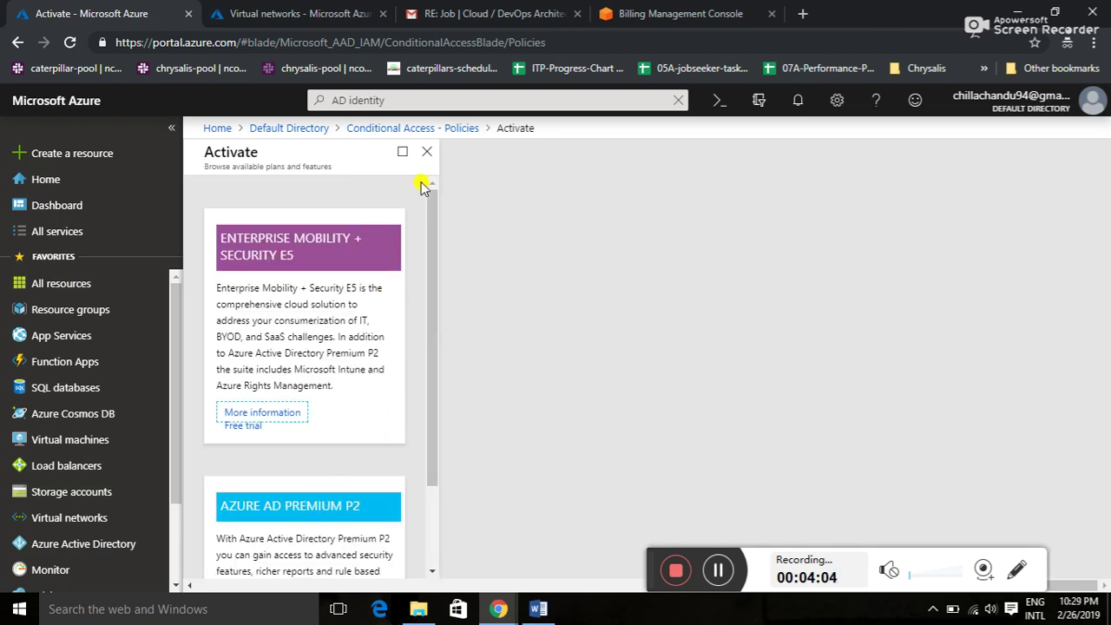
left_click(425, 150)
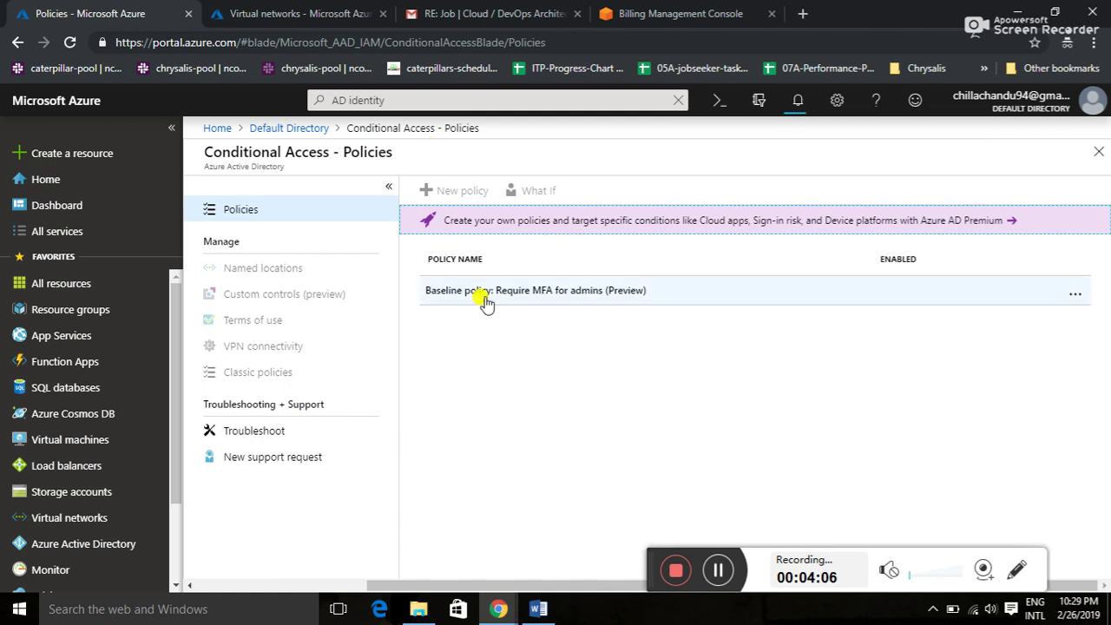
key("alt+Tab")
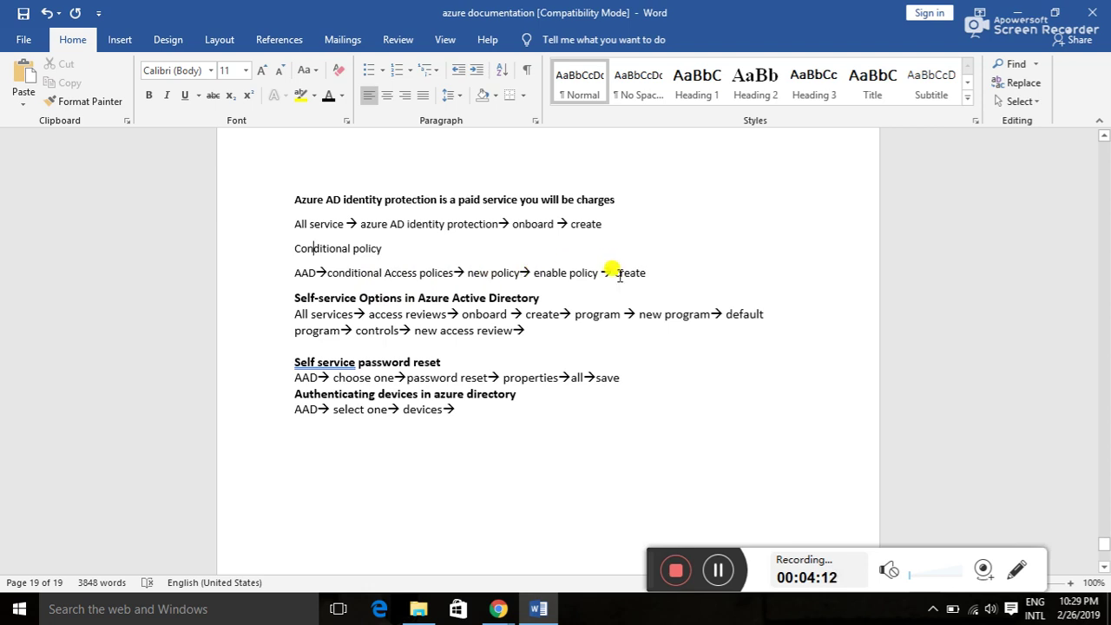
key("alt+Tab")
key("alt+Tab")
key("alt+Tab")
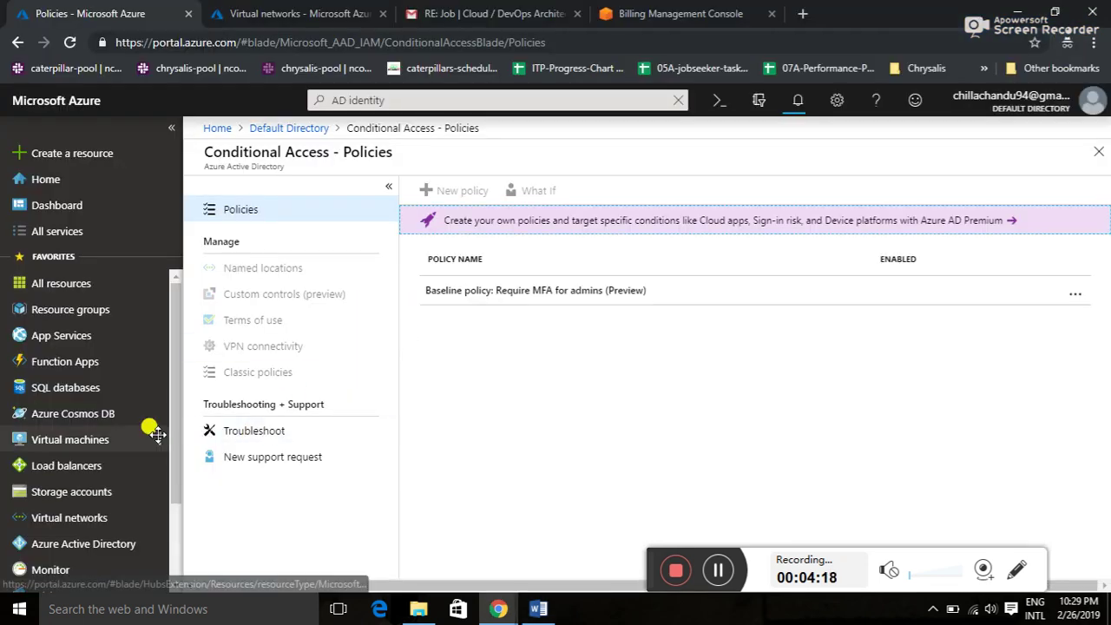
- Search the portal for 'access revi' and open the Access reviews service
left_click(92, 229)
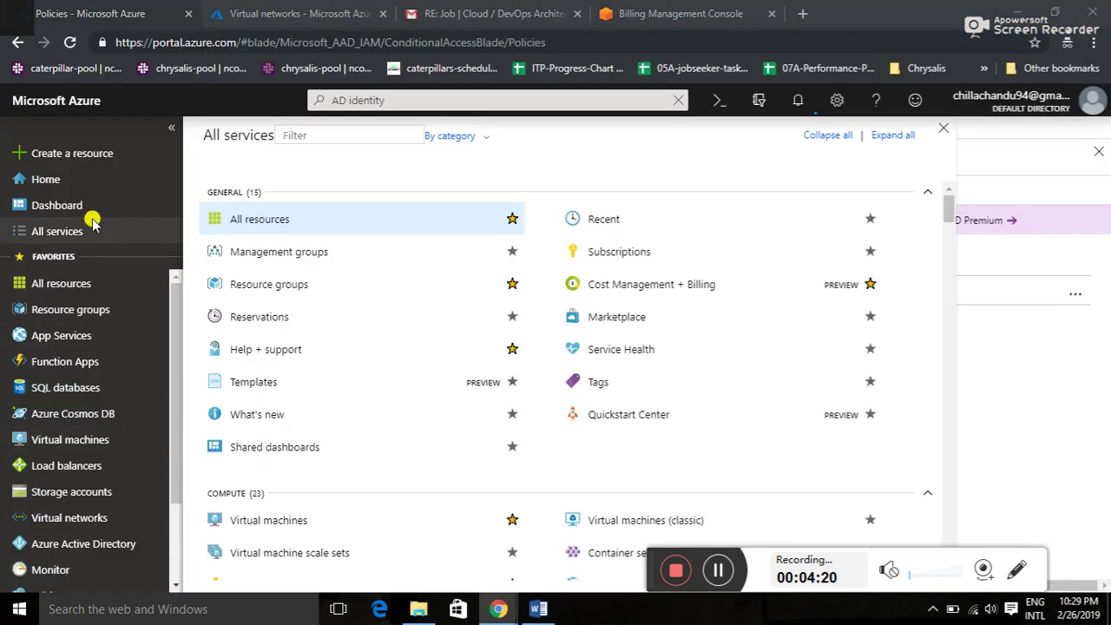
key("alt+Tab")
key("alt+Tab")
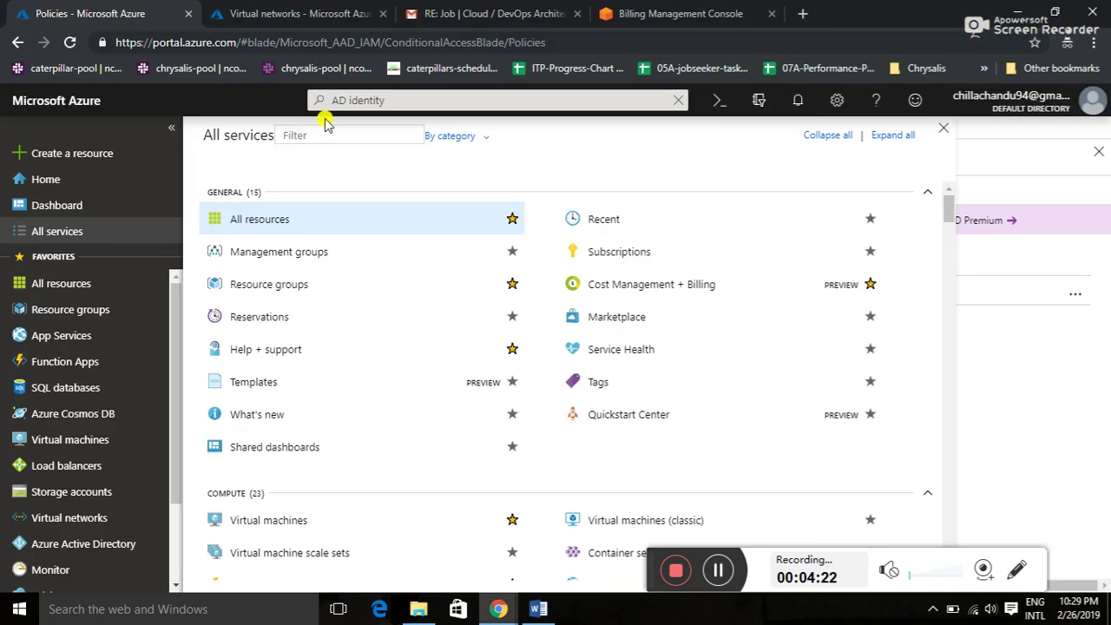
left_click(356, 99)
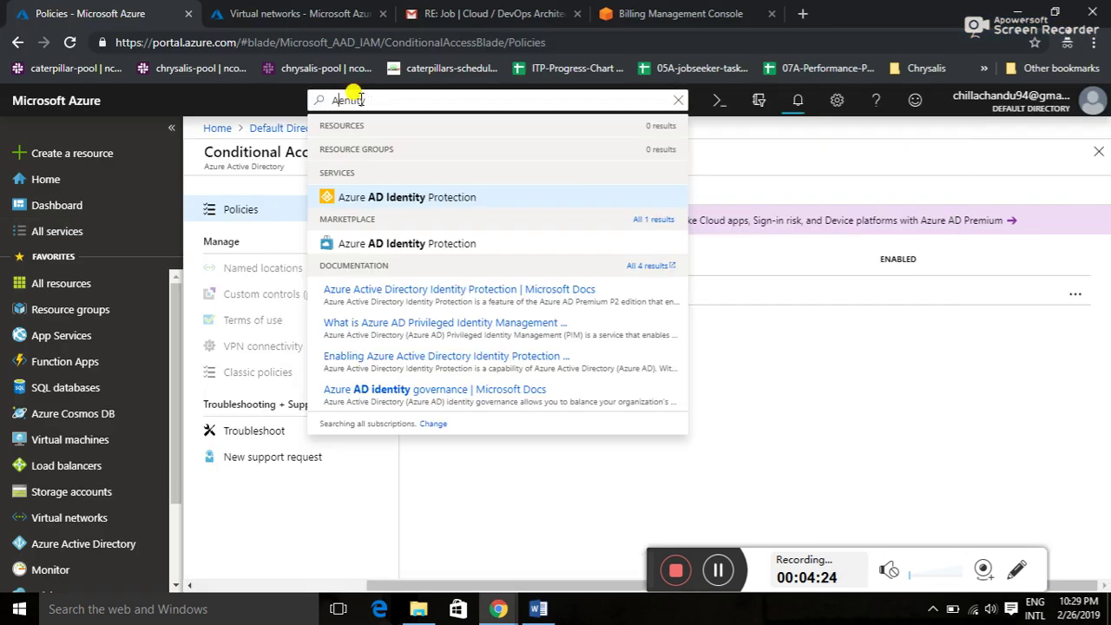
key("ctrl+a")
key("BackSpace")
type("a")
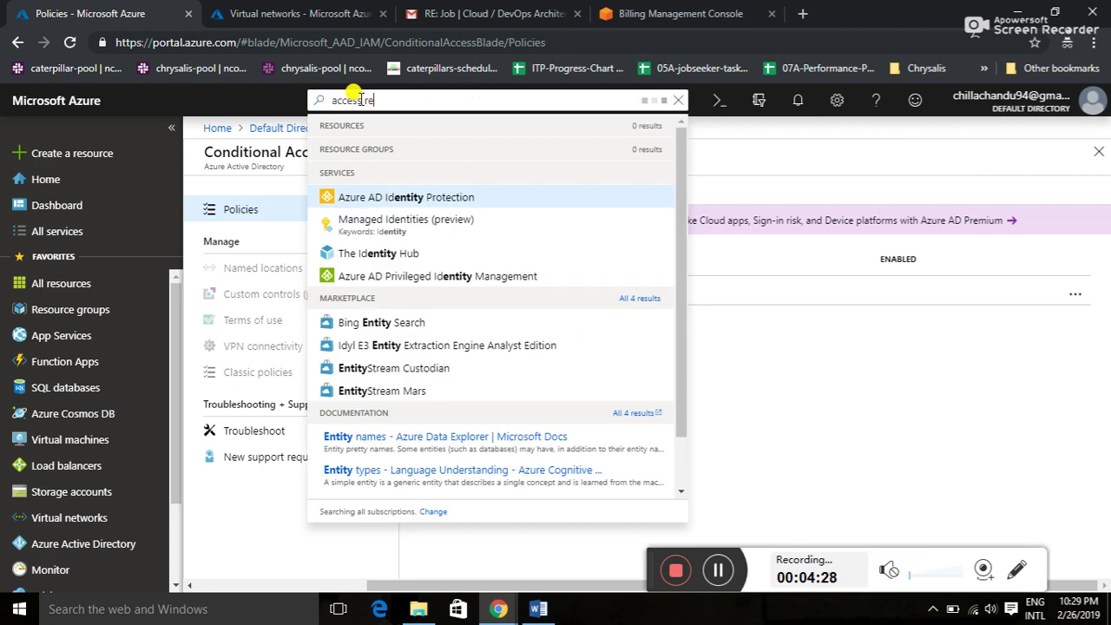
type("ccess review")
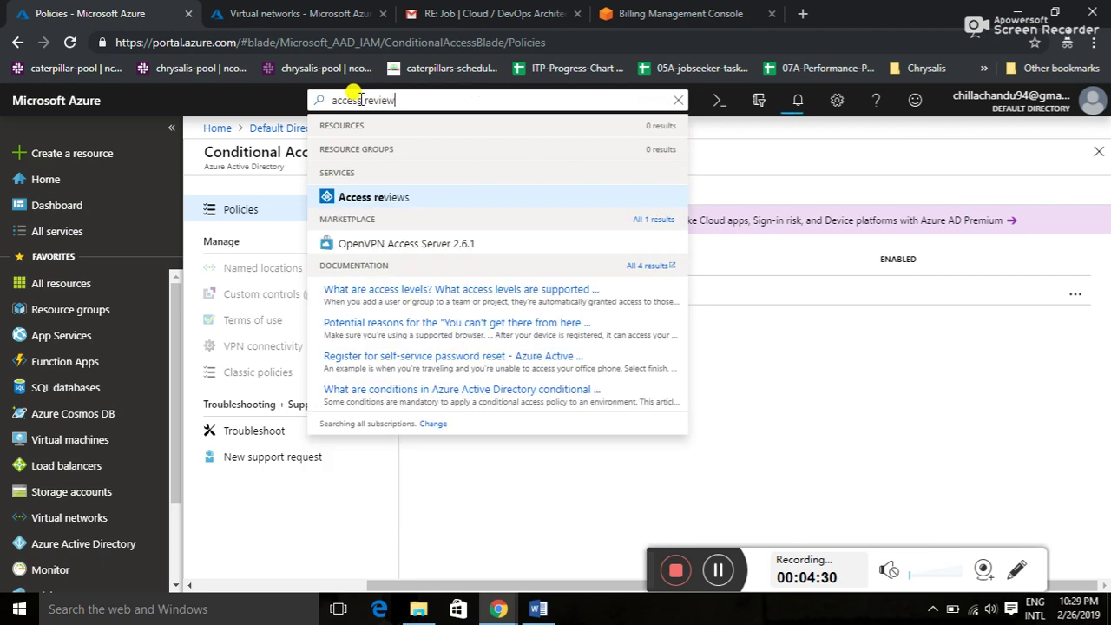
left_click(335, 196)
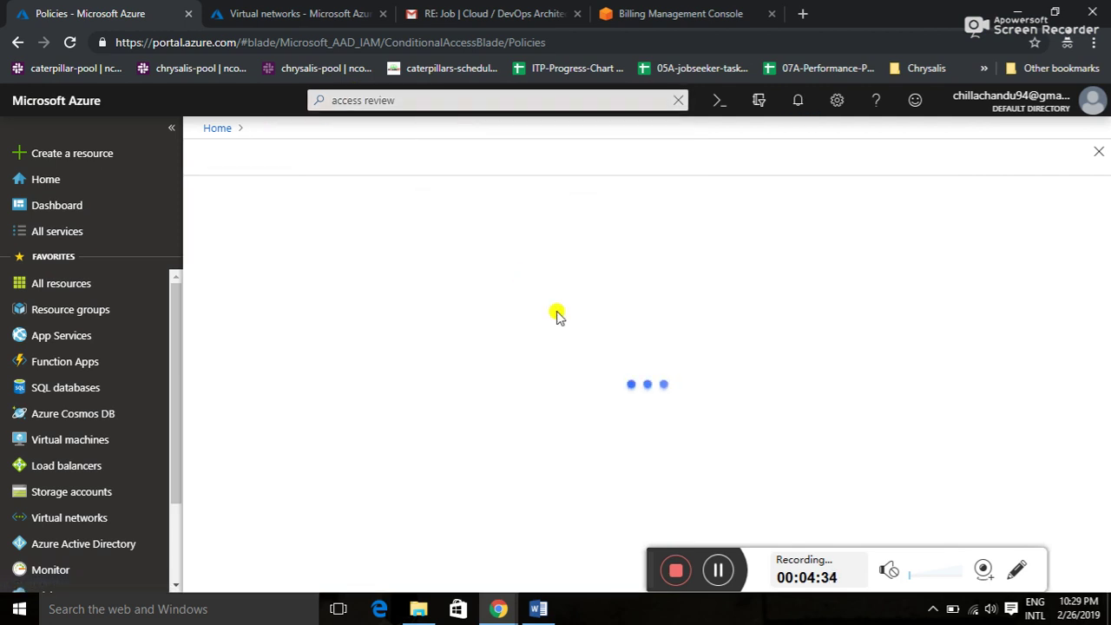
key("alt+Tab")
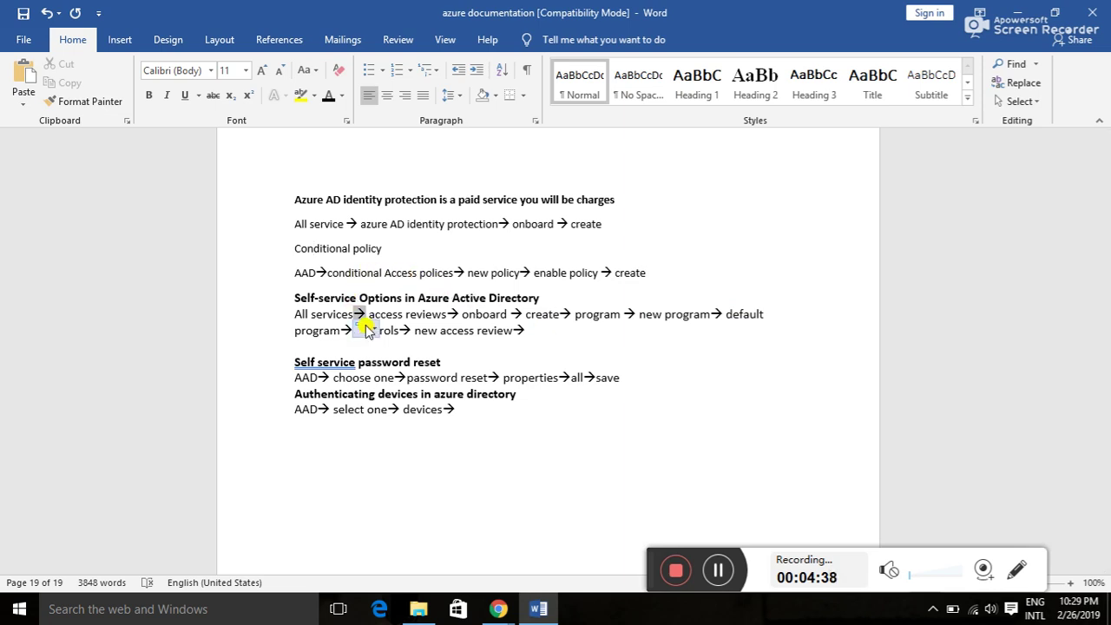
key("alt+Tab")
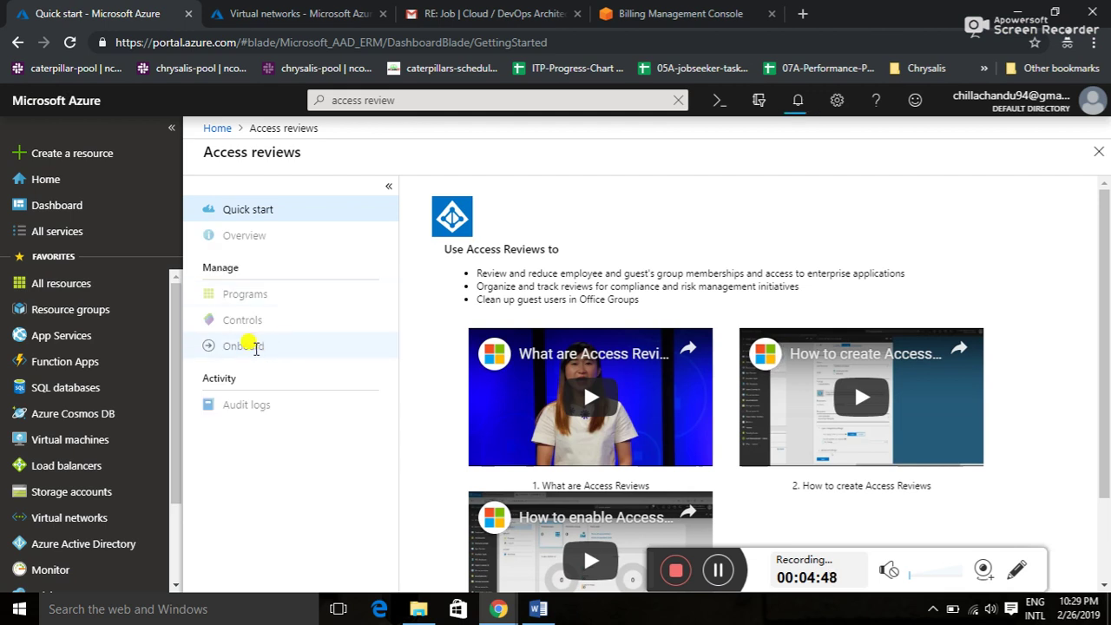
- Onboard Access reviews and scroll to the Premium P2 License needed notice
left_click(252, 346)
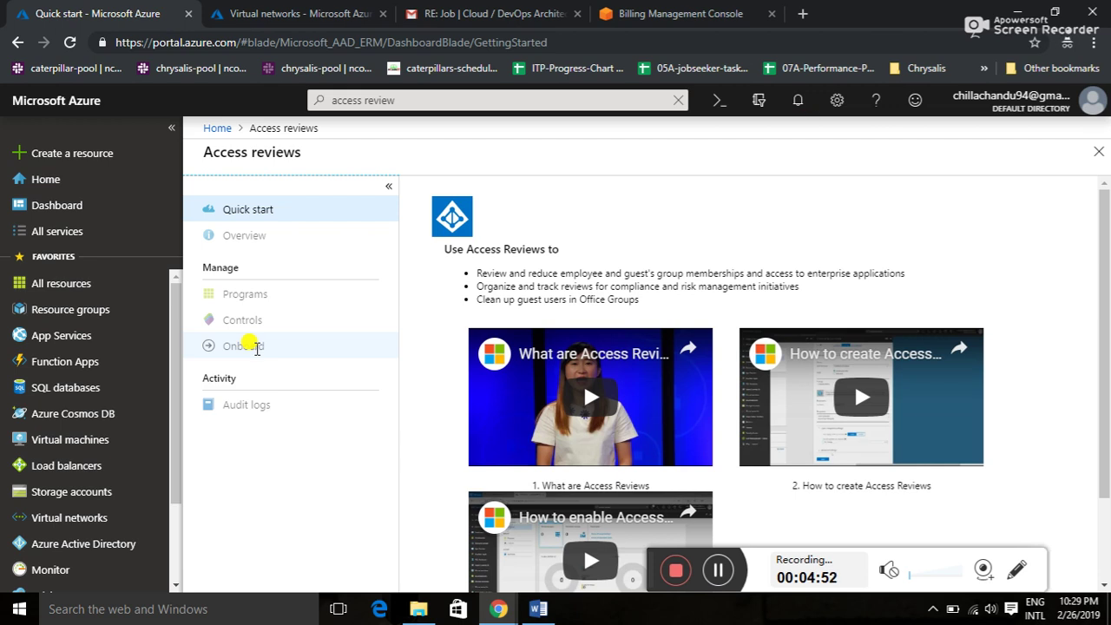
key("alt+Tab")
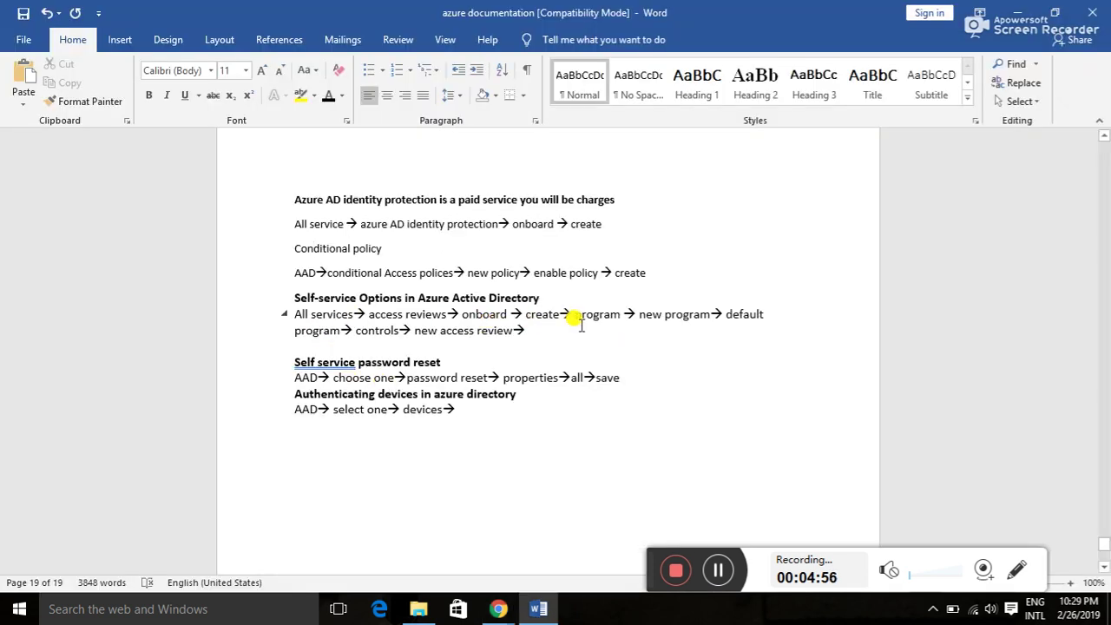
key("alt+Tab")
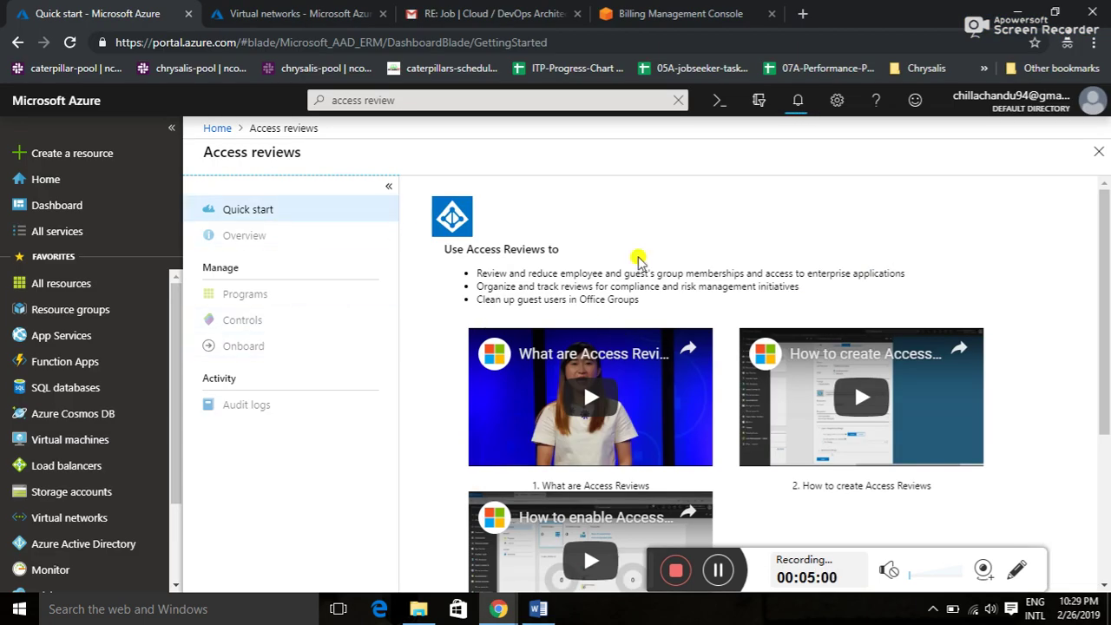
left_click(1105, 483)
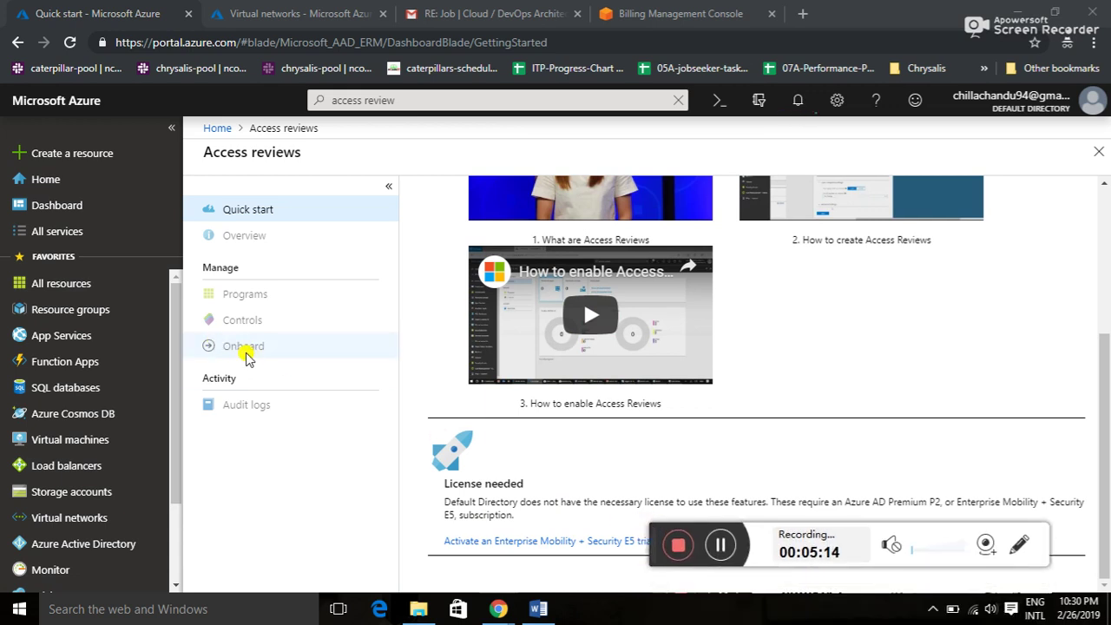
key("alt+Tab")
key("alt+Tab")
key("alt+Tab")
key("alt+Tab")
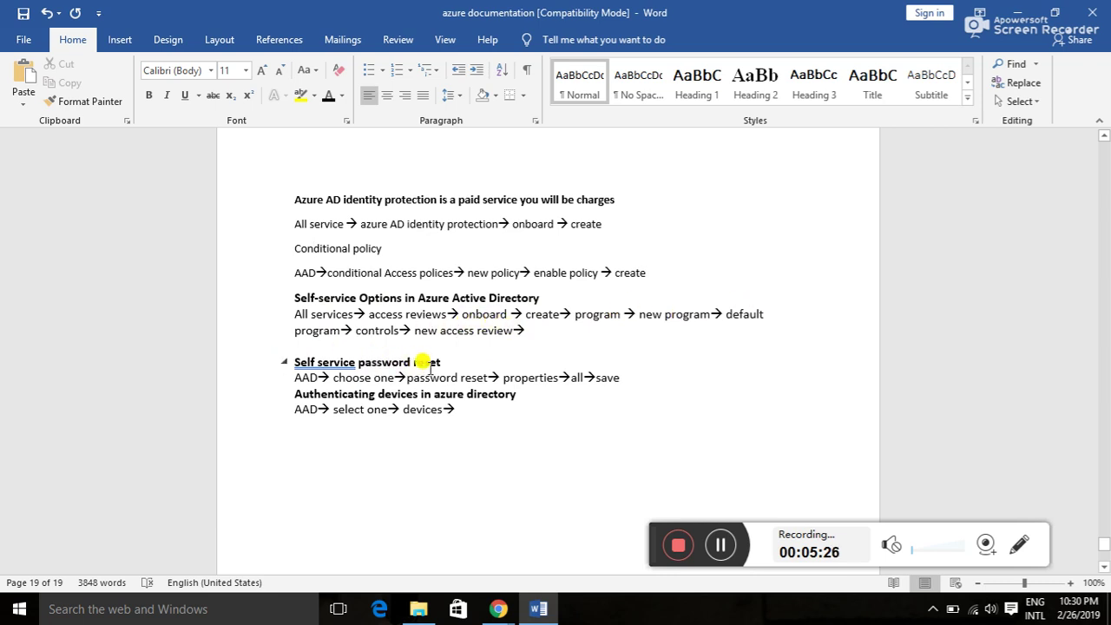
key("alt+Tab")
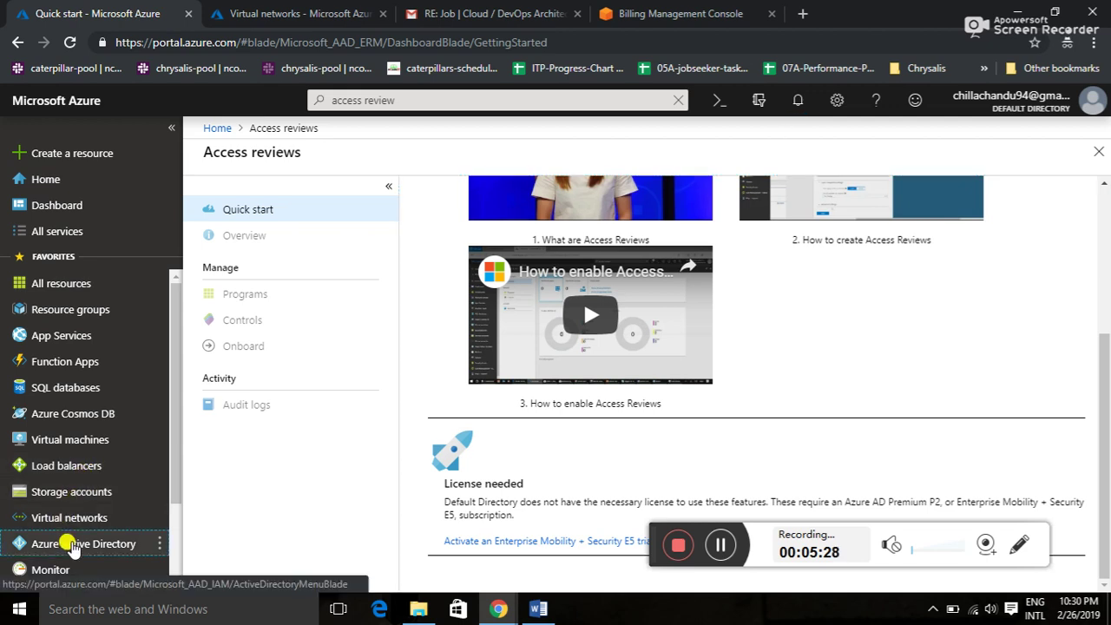
- Open the Default Directory's Password reset page from the directory menu
left_click(73, 545)
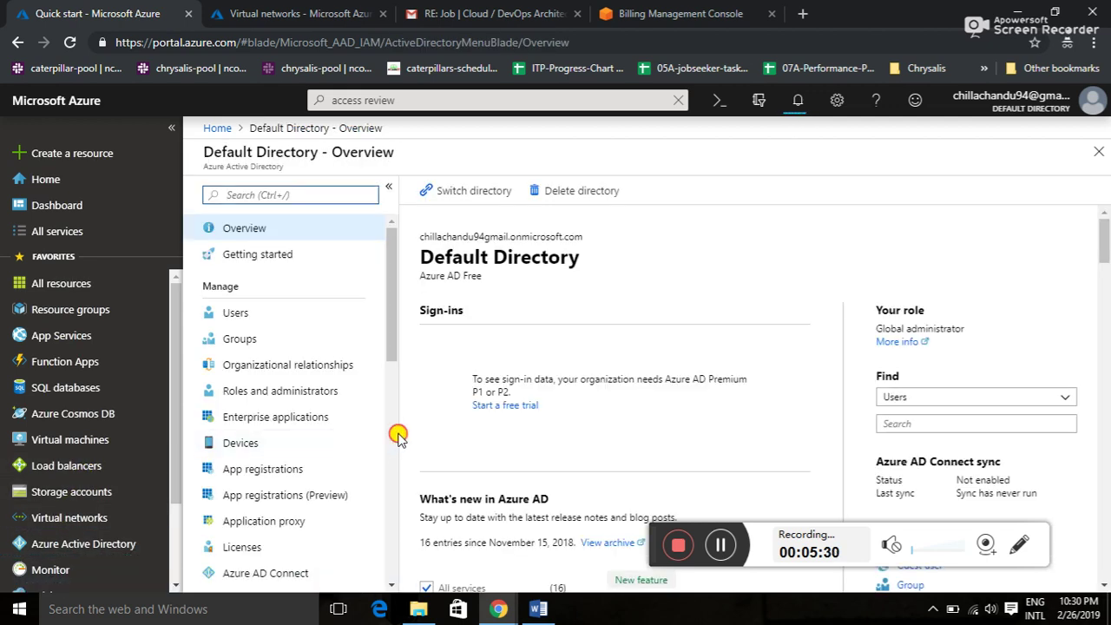
left_click(398, 436)
key("alt+Tab")
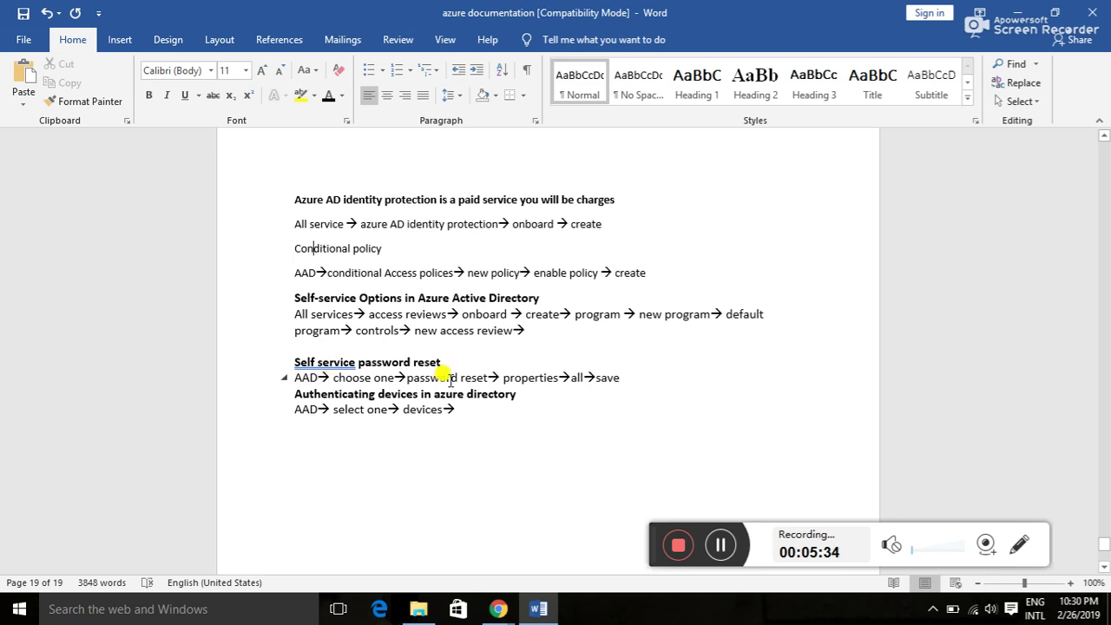
key("alt+Tab")
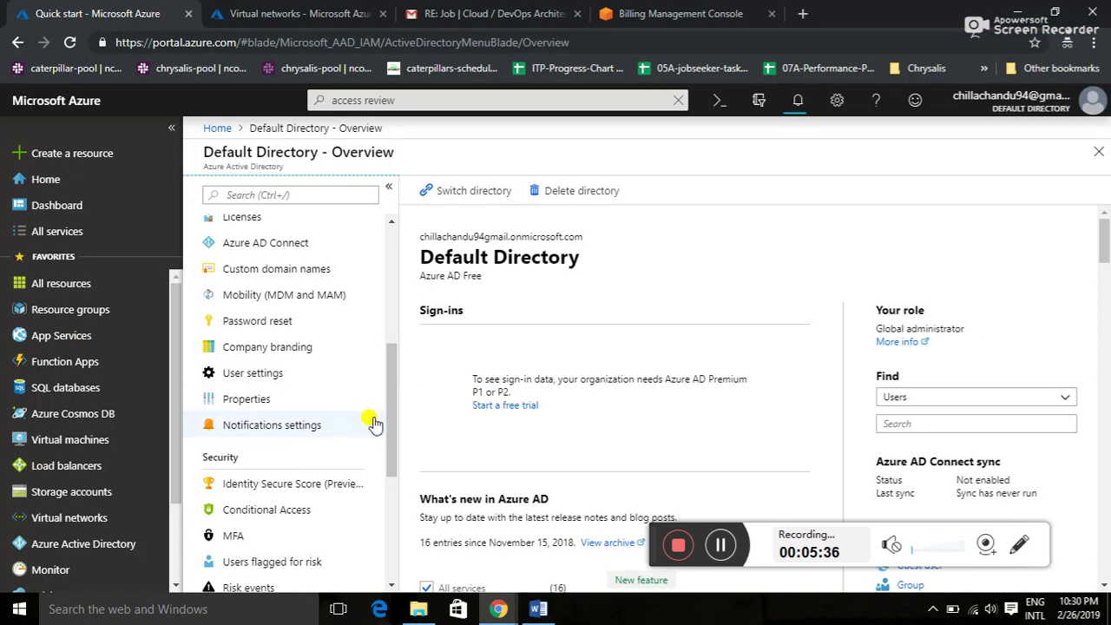
left_click(291, 326)
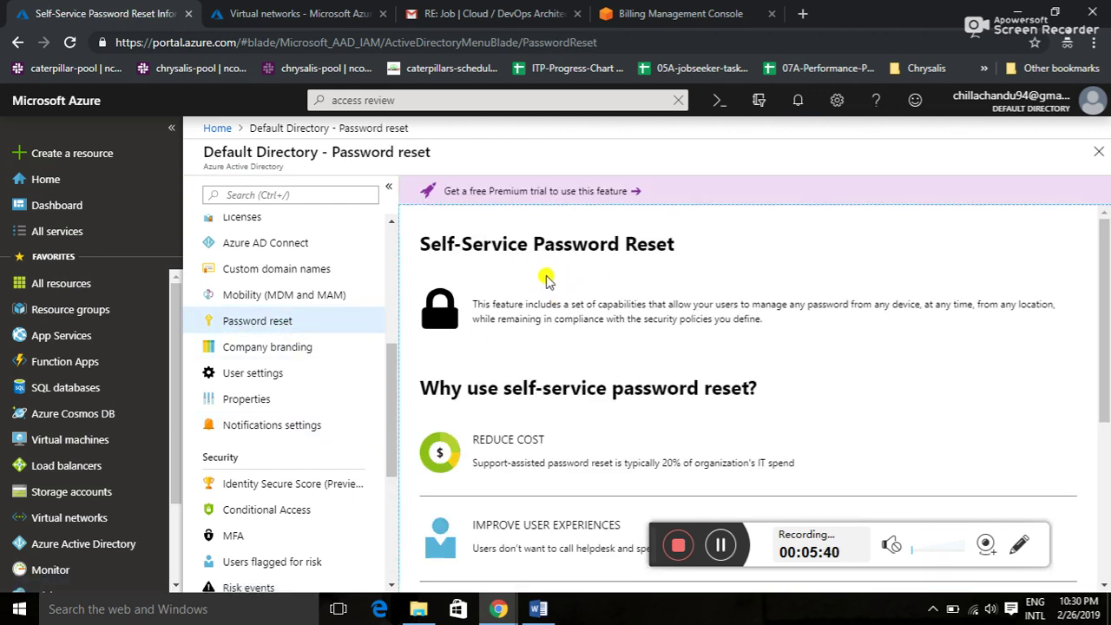
- Scroll through the self-service password reset benefits and Premium trial offer
left_click_drag(1107, 310, 1107, 392)
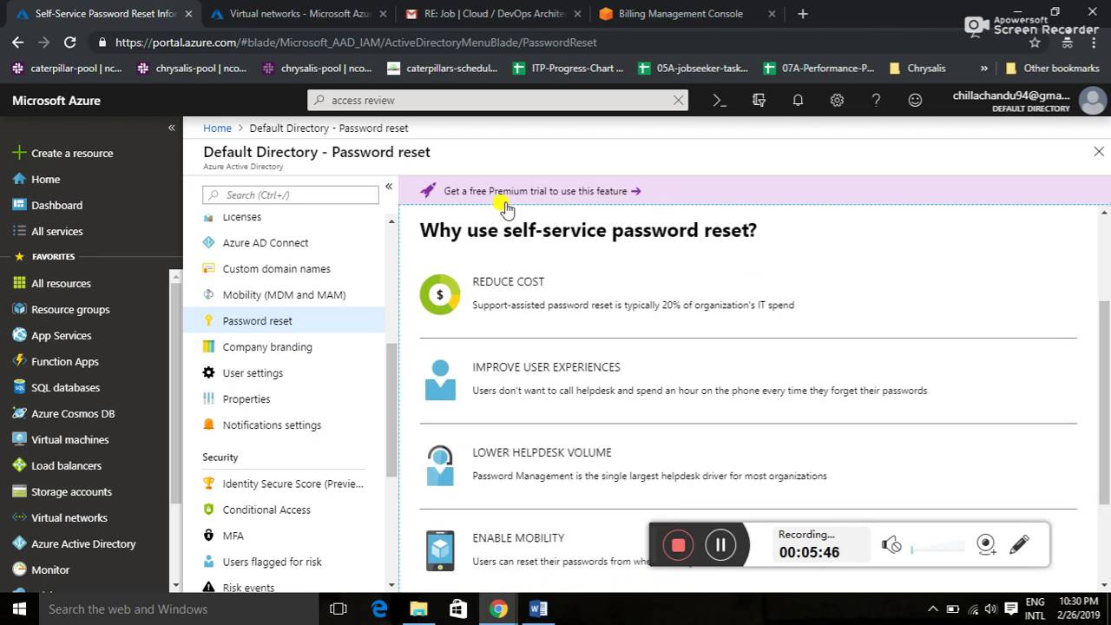
key("alt+Tab")
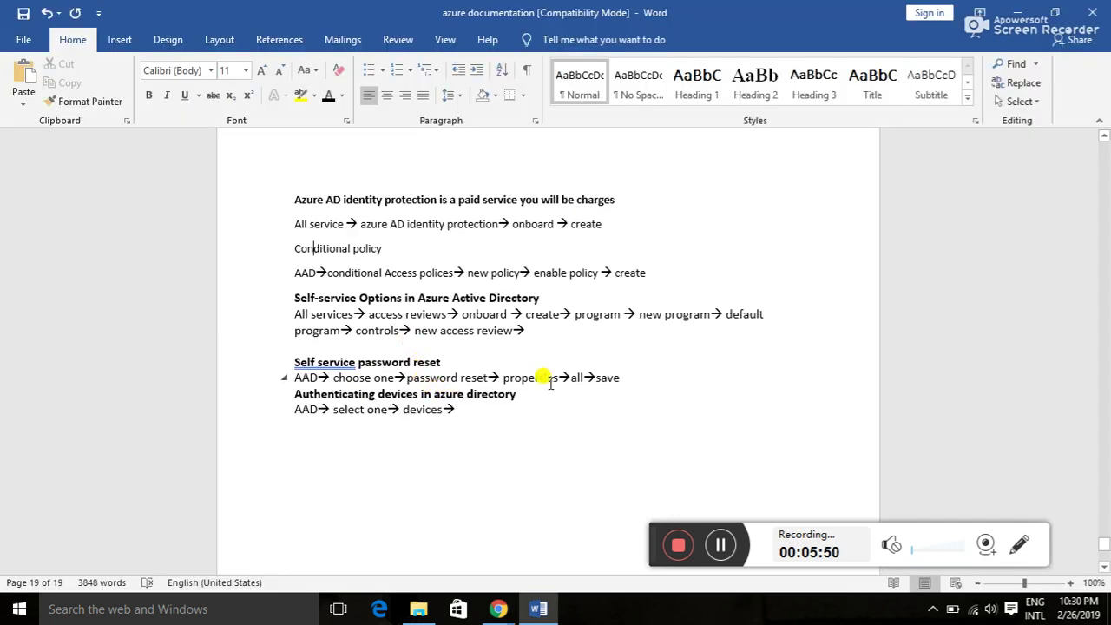
key("alt+Tab")
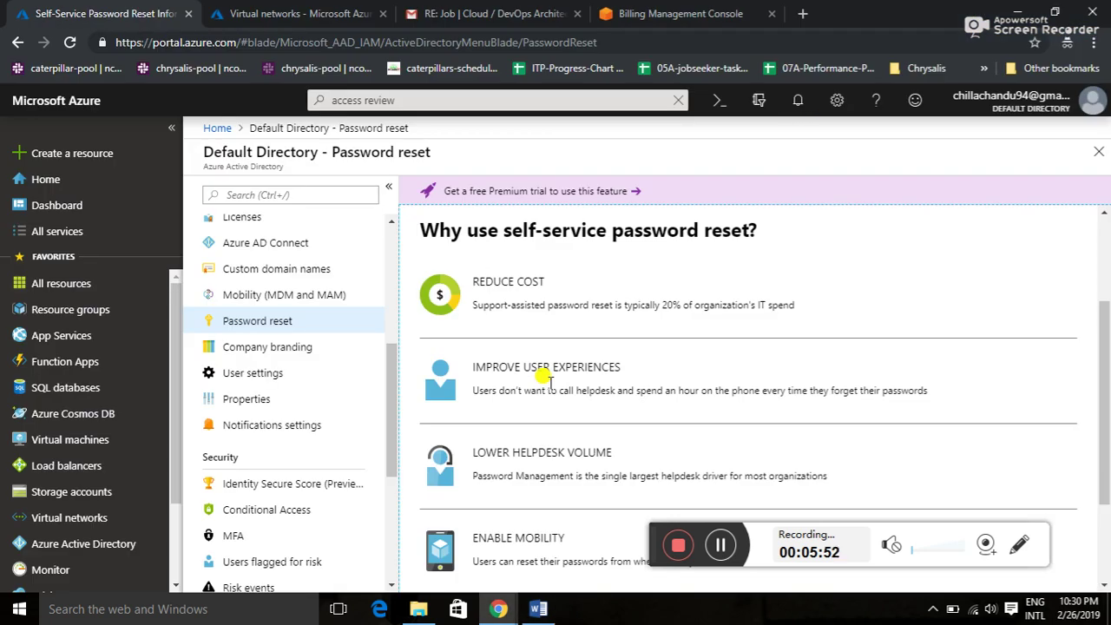
left_click_drag(1106, 432, 1103, 262)
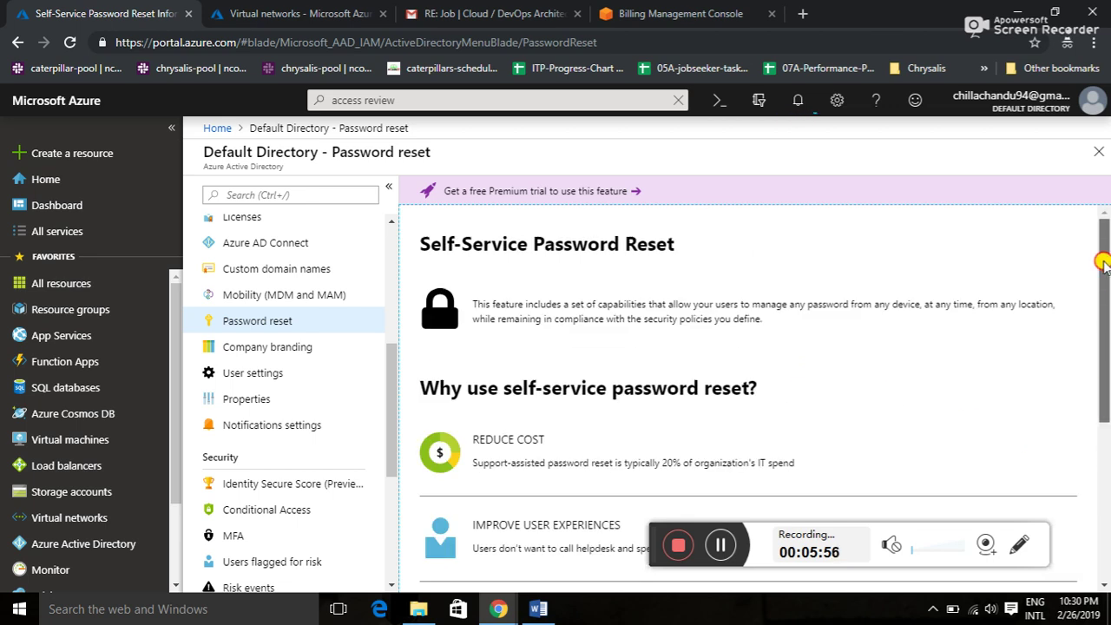
left_click_drag(1101, 295, 1097, 347)
left_click(1098, 347)
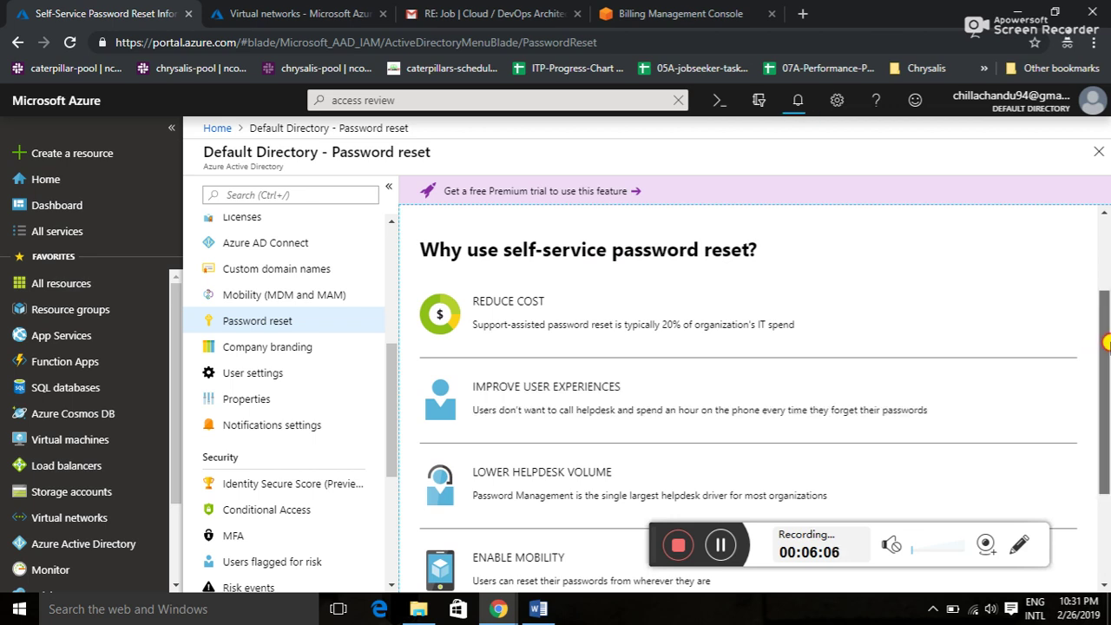
left_click_drag(1098, 348, 1084, 558)
key("alt+Tab")
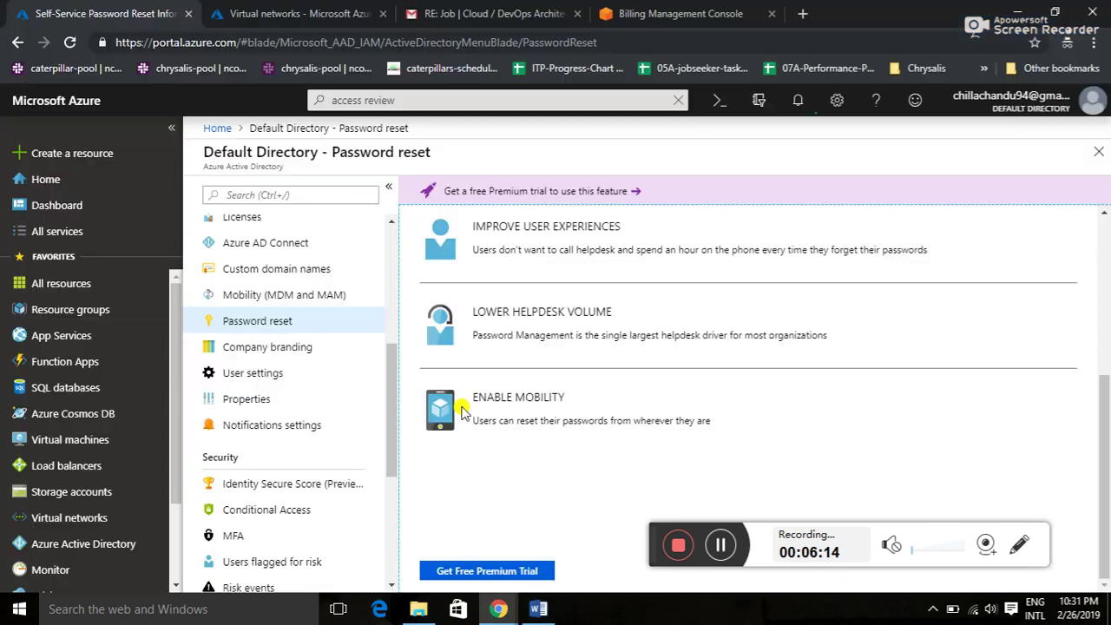
key("alt+Tab")
left_click(74, 542)
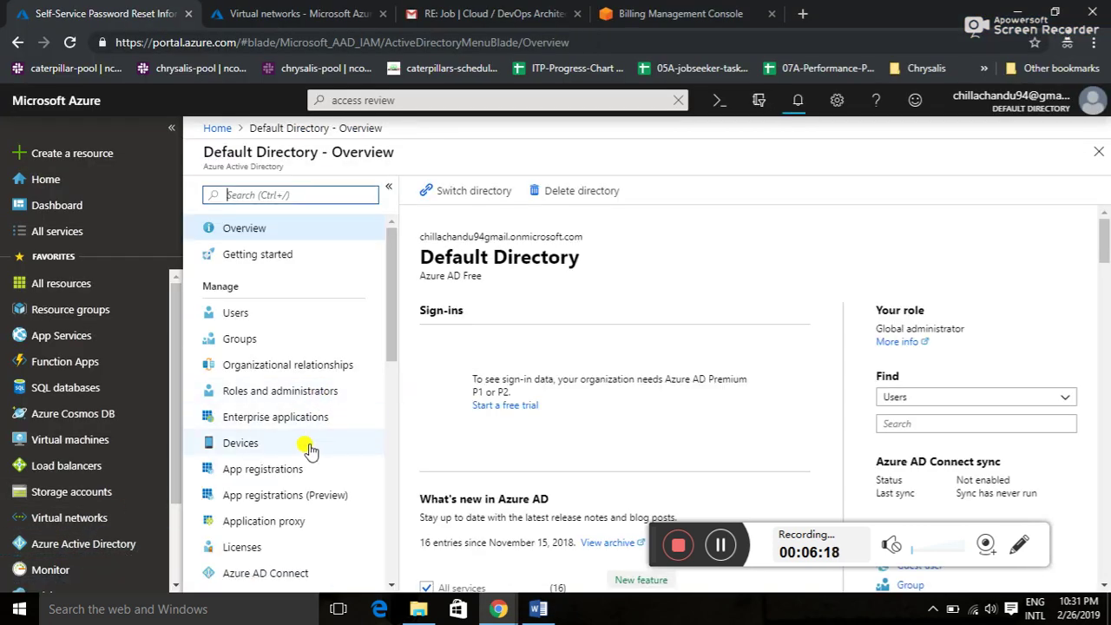
left_click(310, 446)
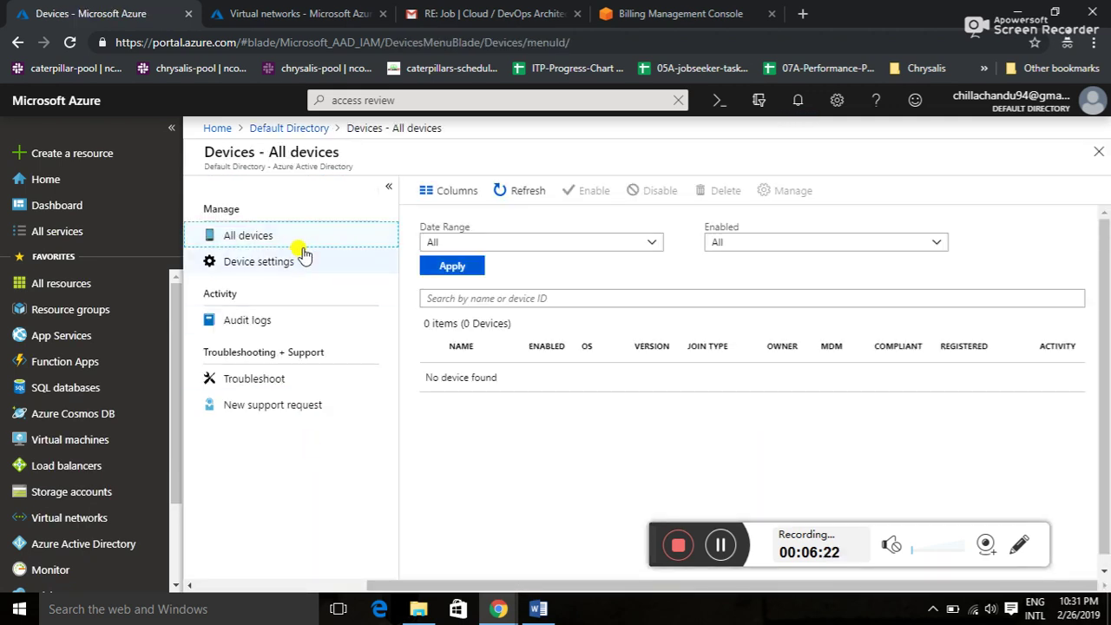
left_click(293, 271)
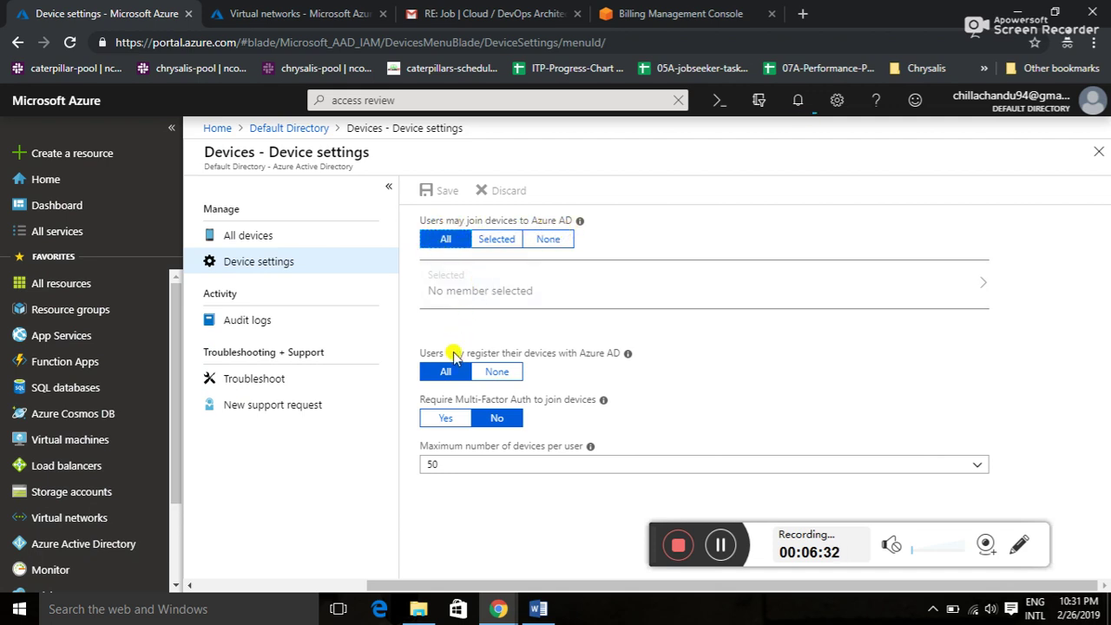
left_click(492, 239)
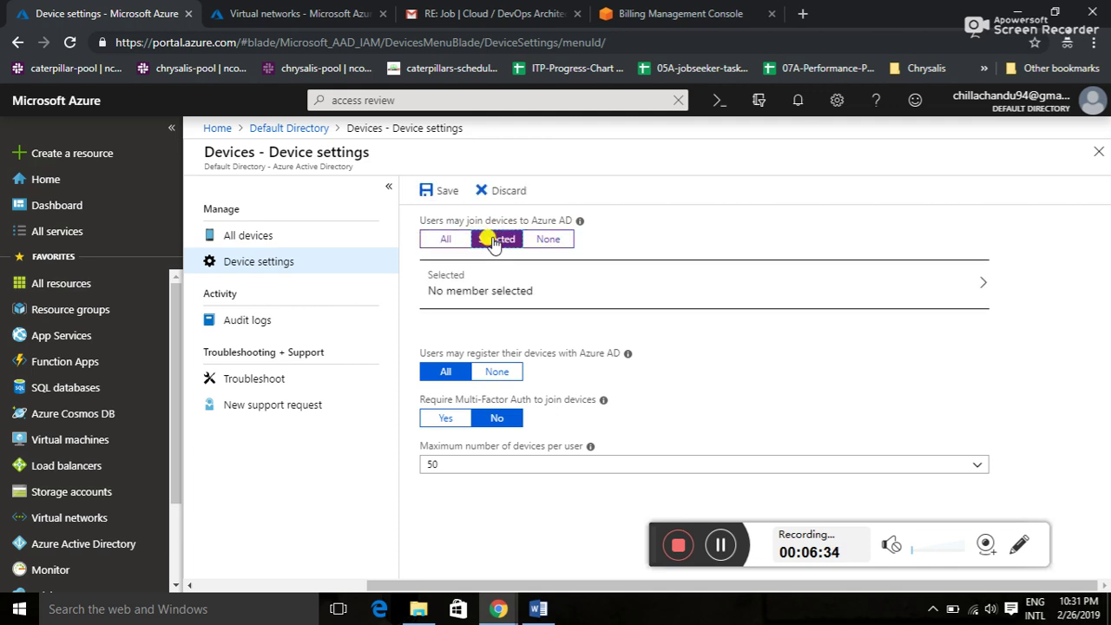
left_click(526, 293)
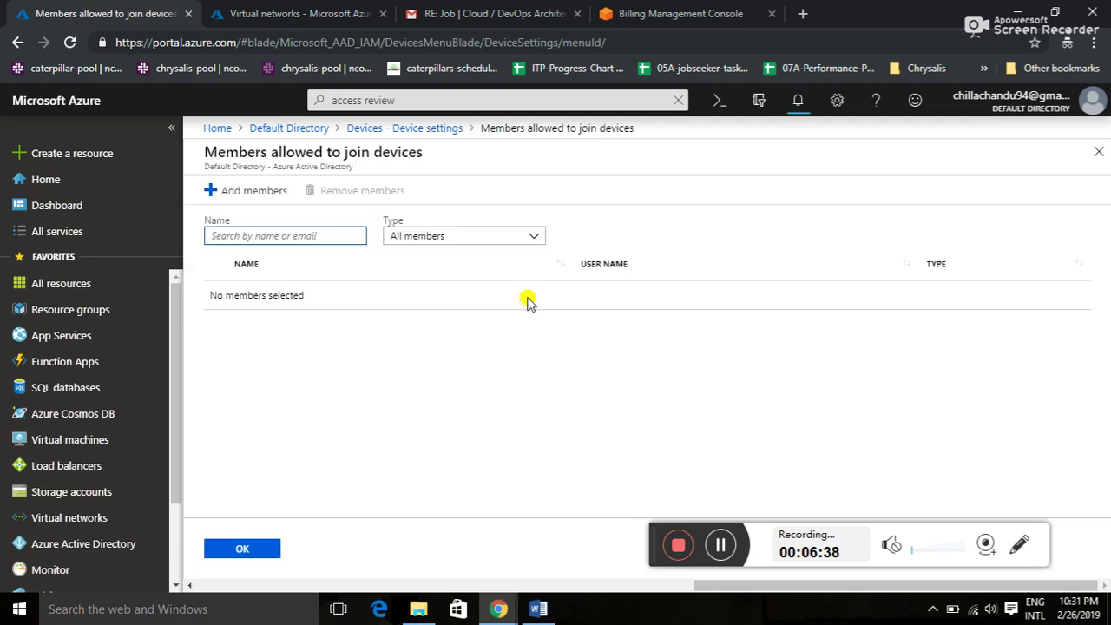
left_click(260, 198)
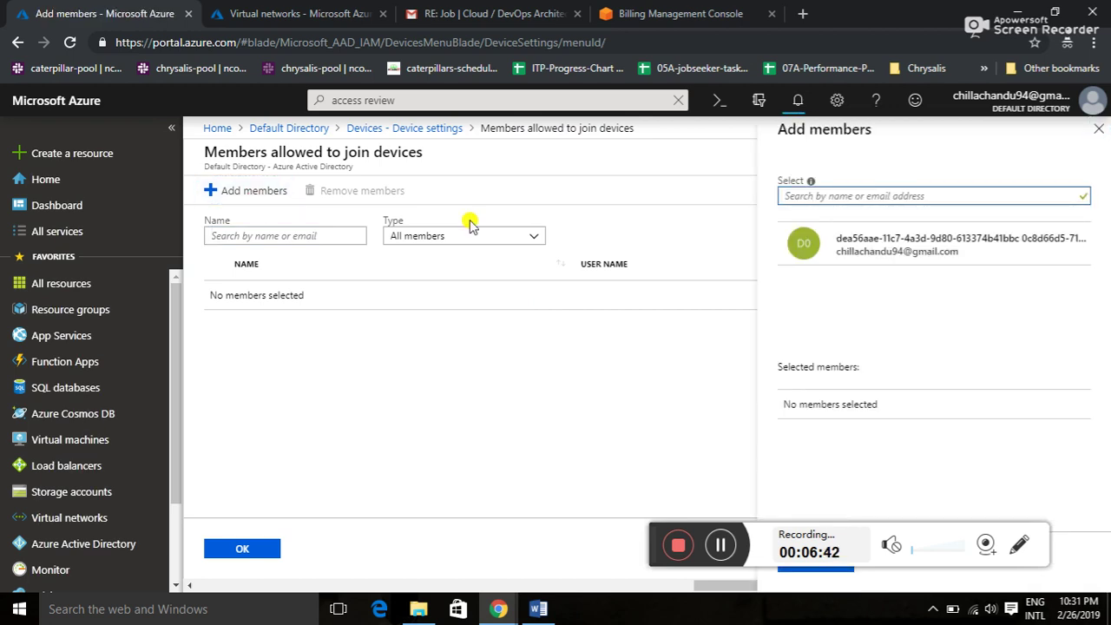
left_click(854, 260)
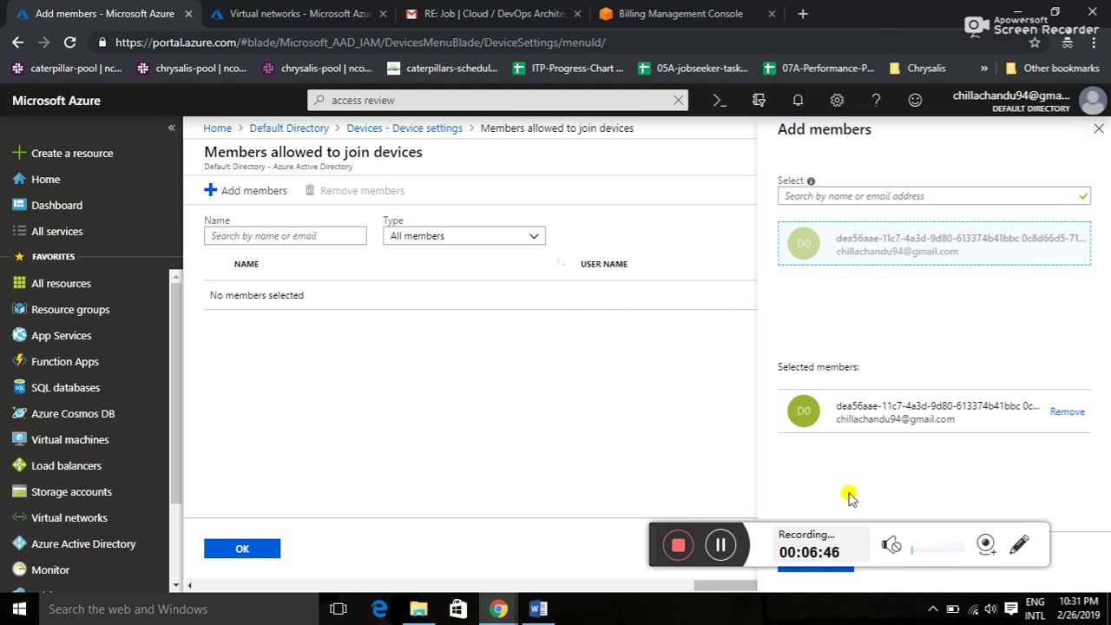
left_click_drag(650, 528, 658, 604)
left_click(812, 563)
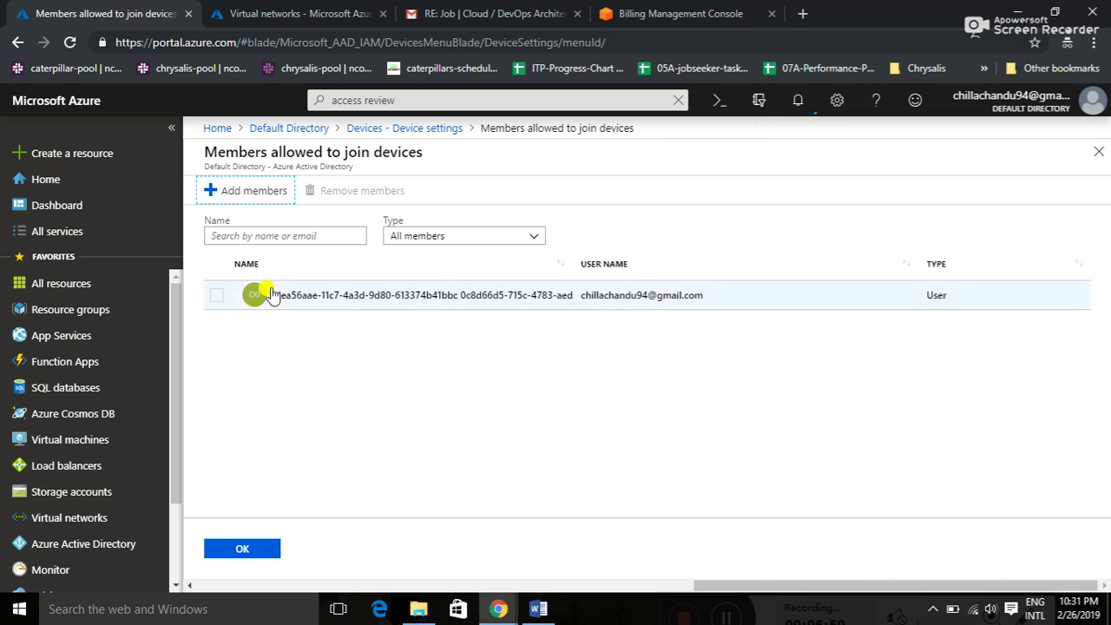
left_click(247, 547)
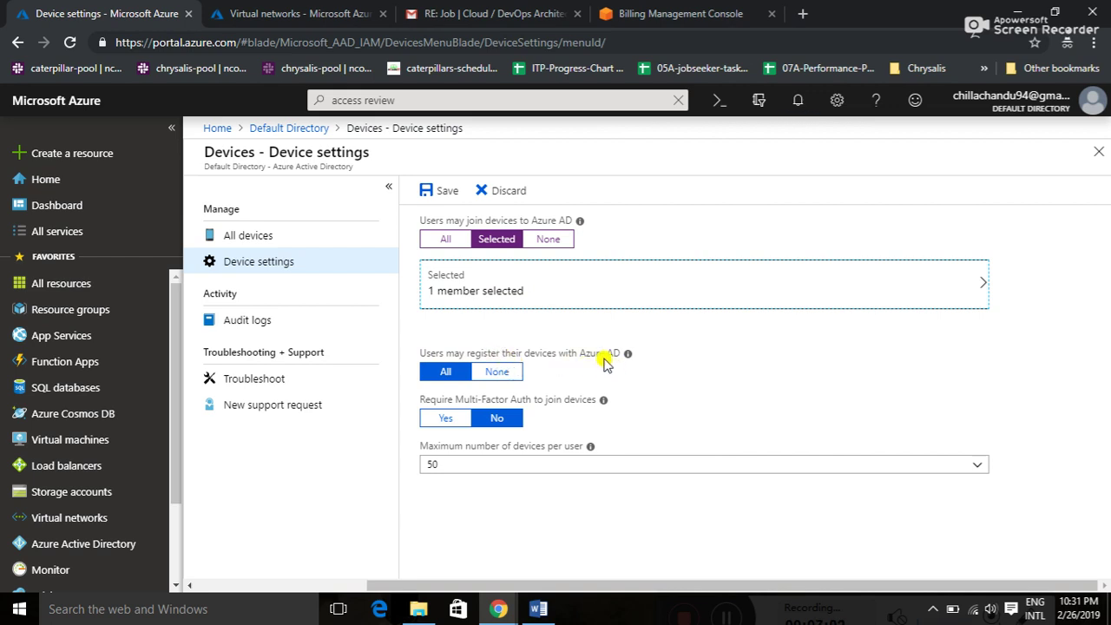
left_click(501, 374)
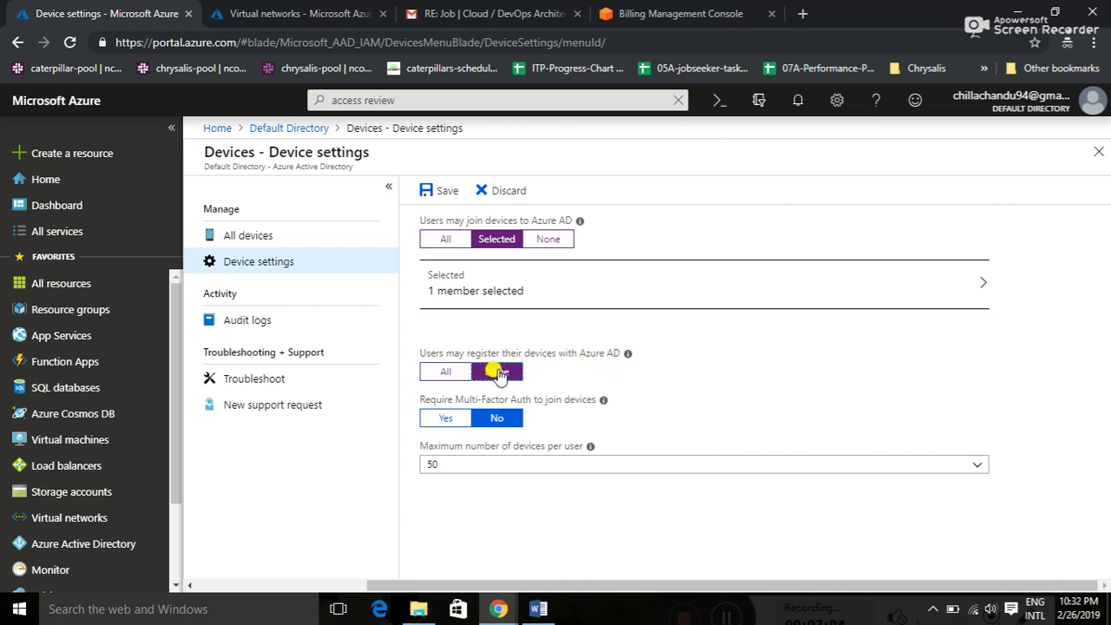
left_click(449, 372)
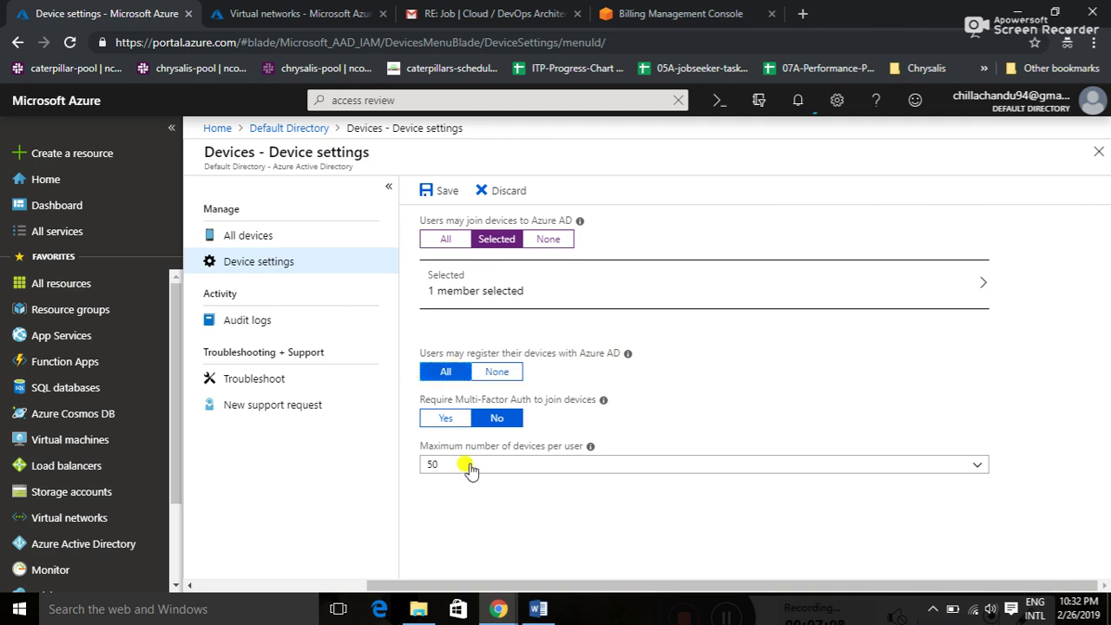
left_click(469, 467)
left_click(469, 467)
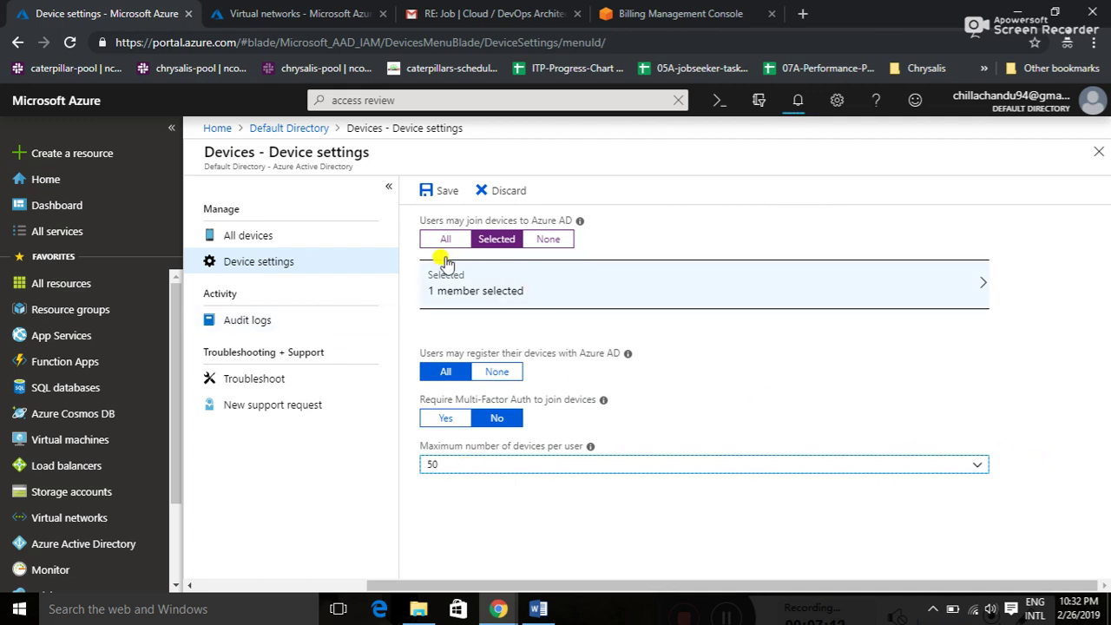
left_click(481, 194)
- Check the device audit logs and all-devices list, then show the Default Directory's users
left_click(263, 322)
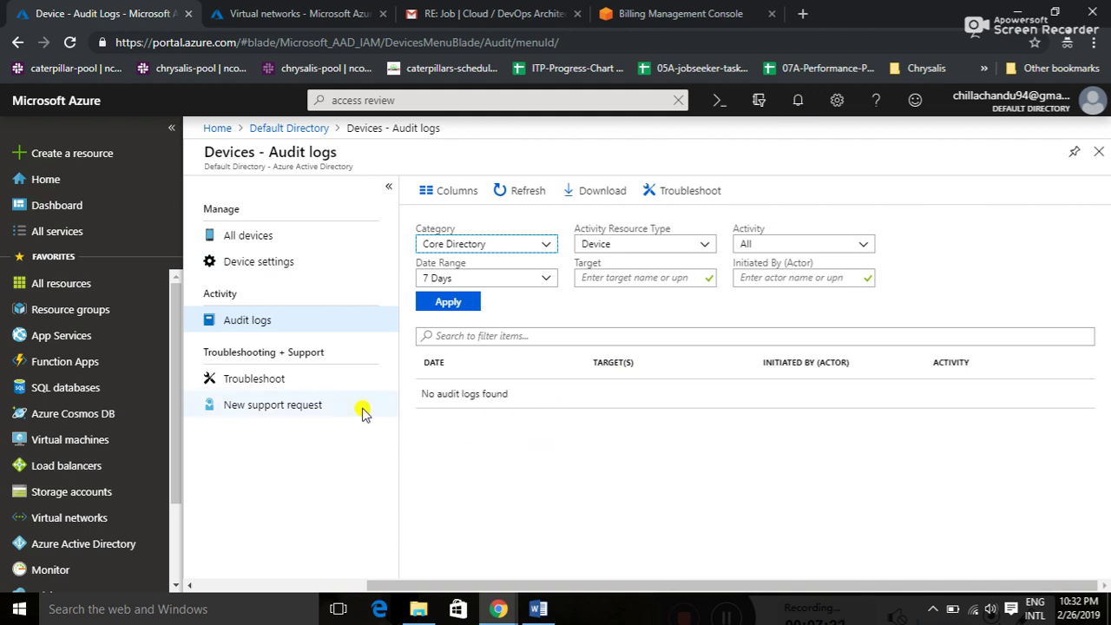
left_click(248, 239)
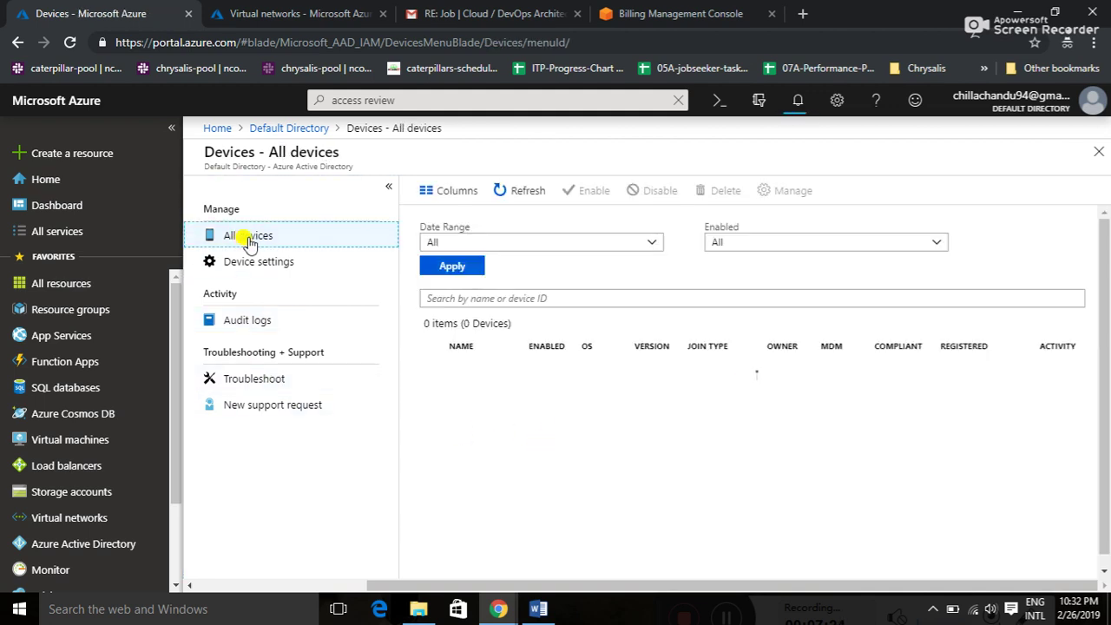
left_click(295, 128)
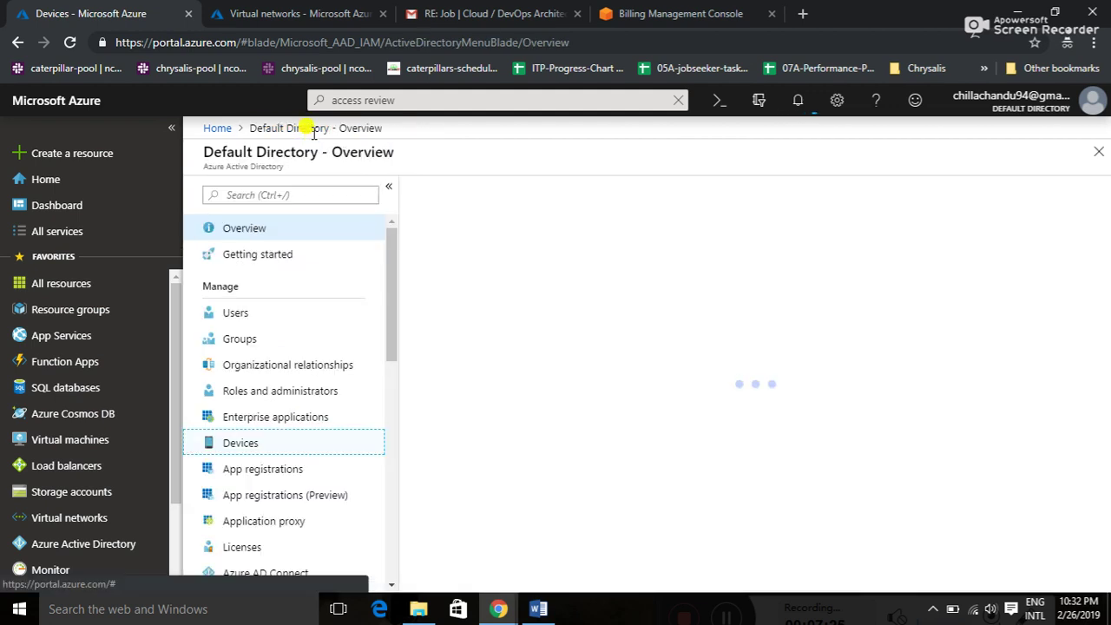
left_click(335, 315)
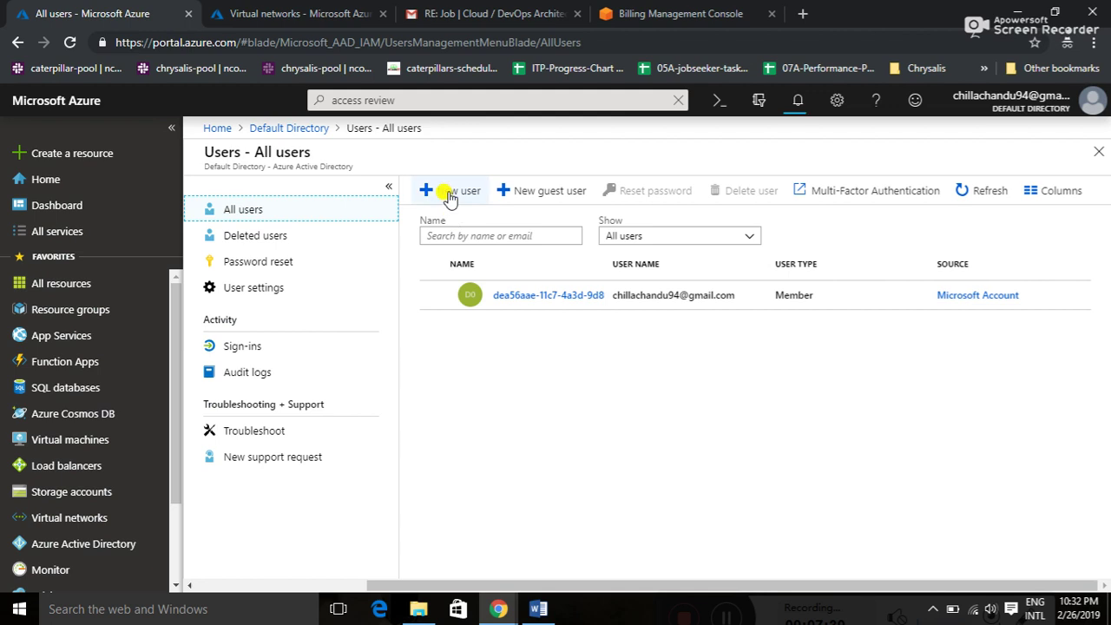
- Start a new user with a name and user name, view its profile, then discard it
left_click(450, 195)
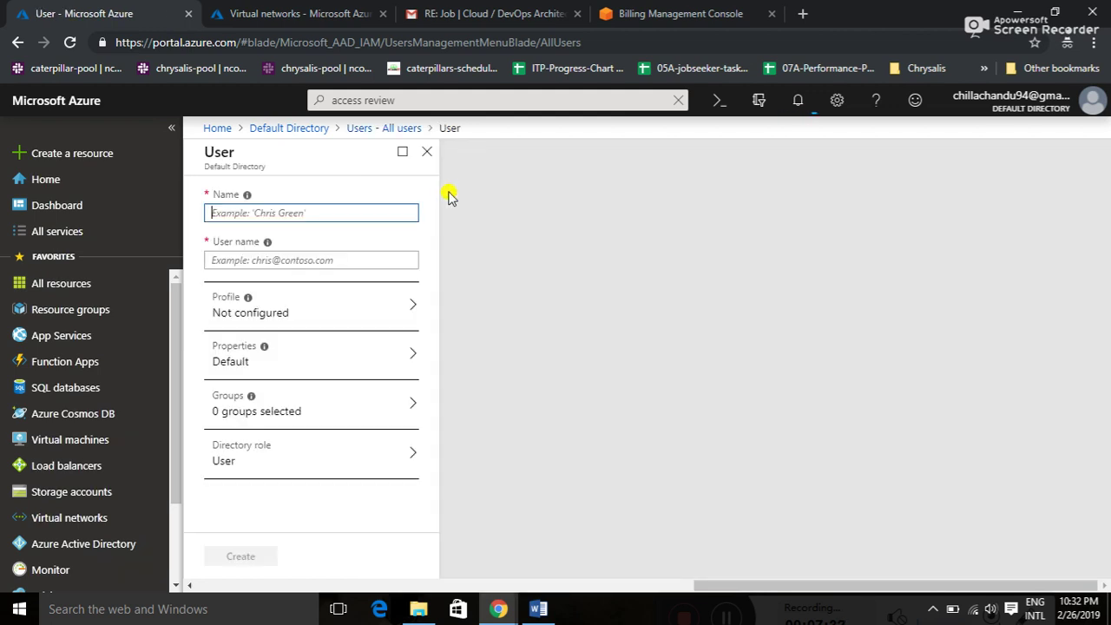
type("chandu")
key("Tab")
type("ajfah")
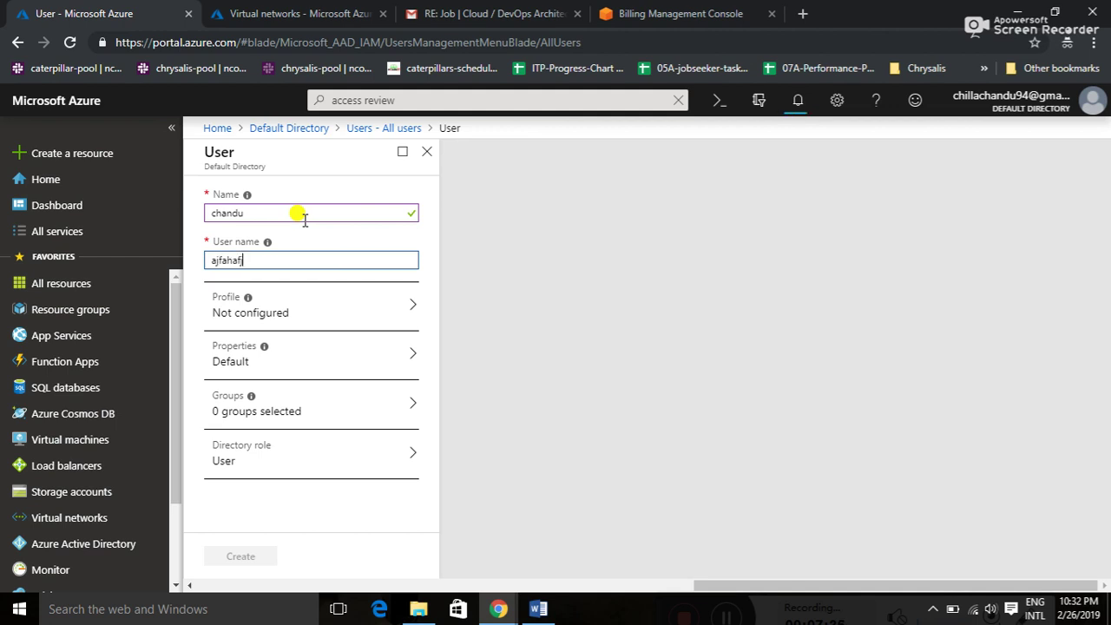
key("Tab")
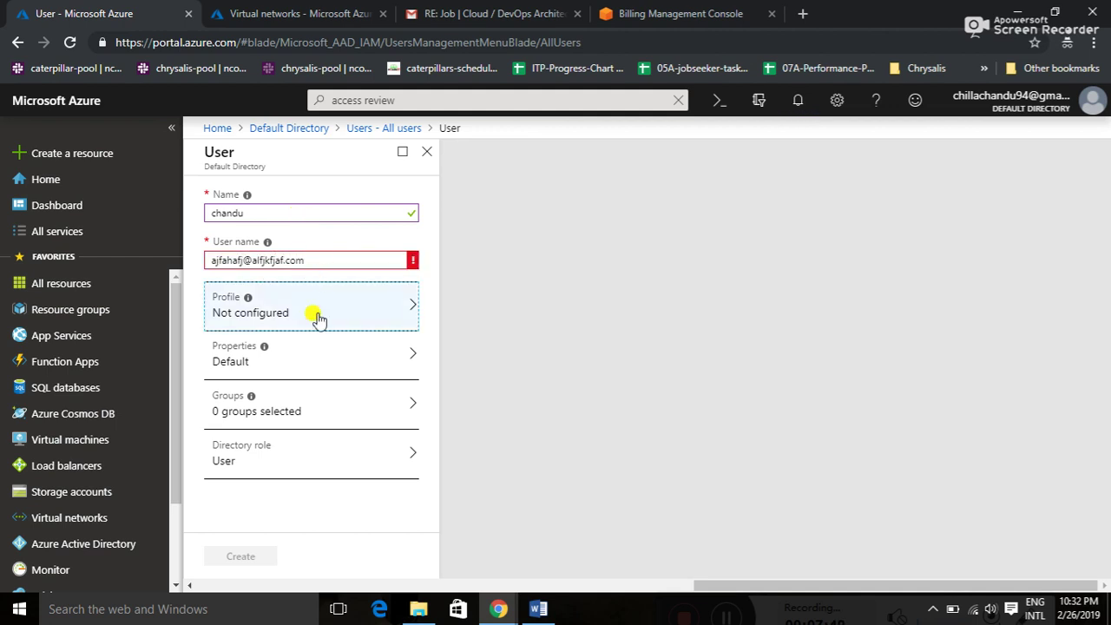
left_click(319, 319)
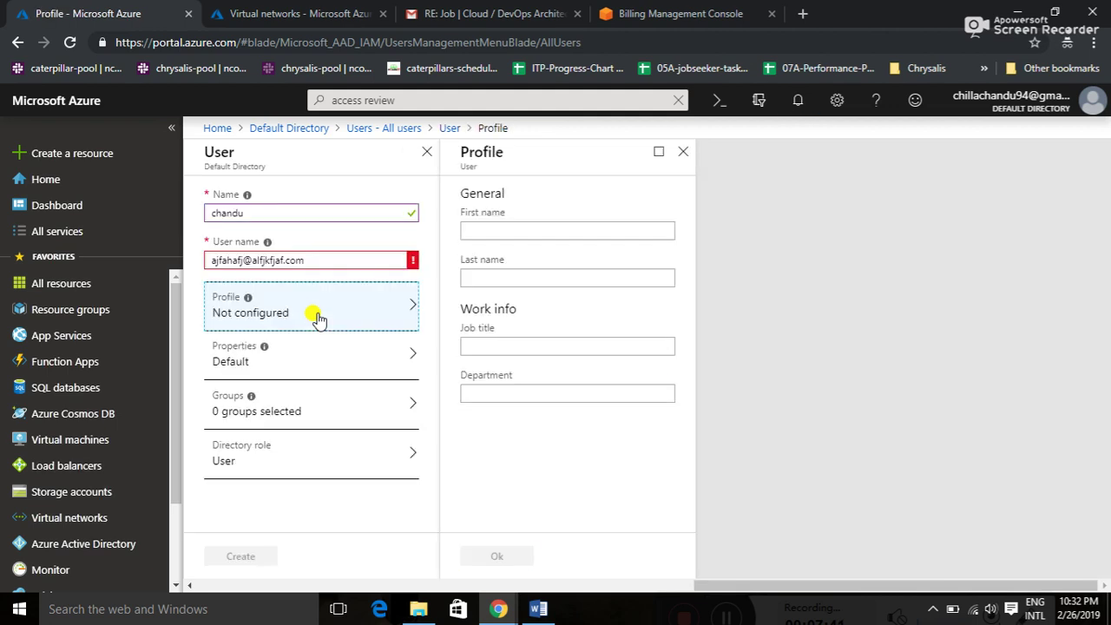
left_click(682, 150)
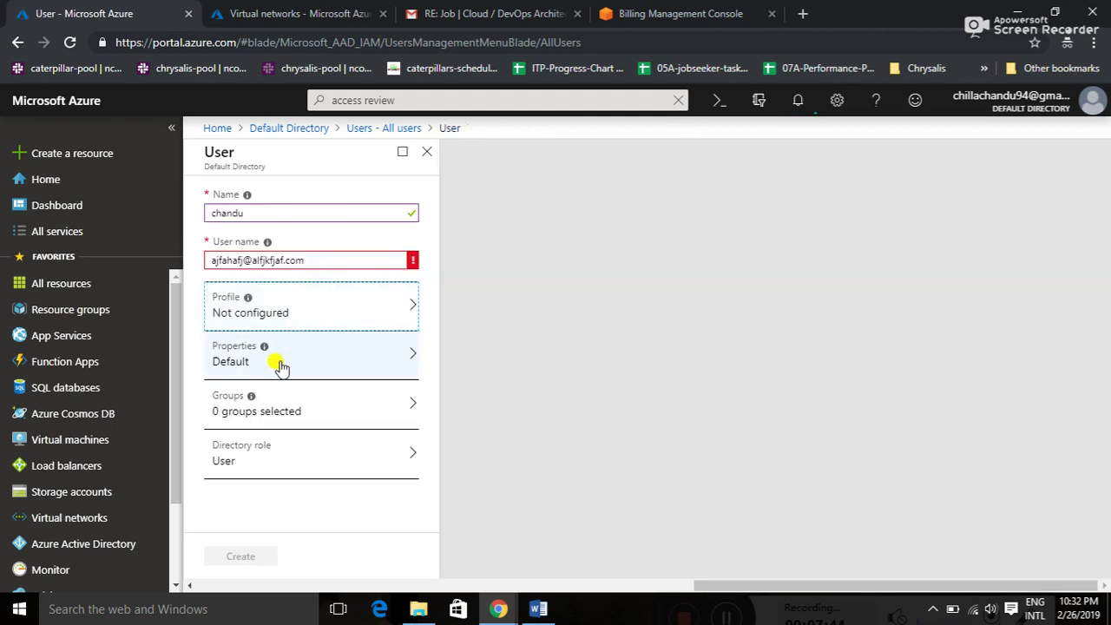
left_click(426, 151)
left_click(633, 138)
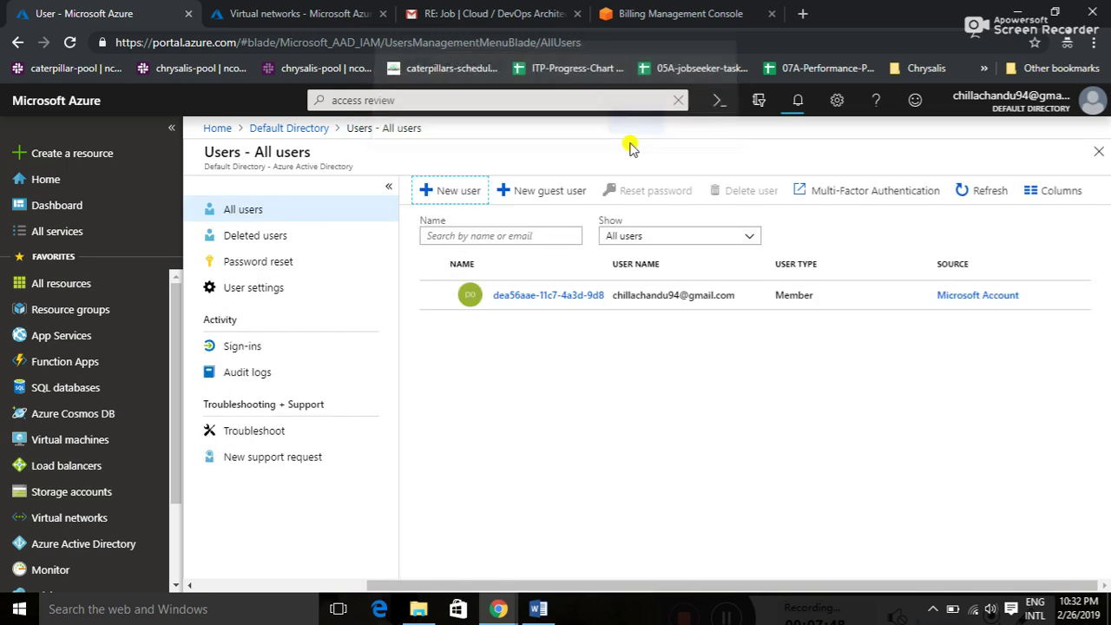
- Close the guest invitation form unused and show the directory's empty groups list
left_click(521, 190)
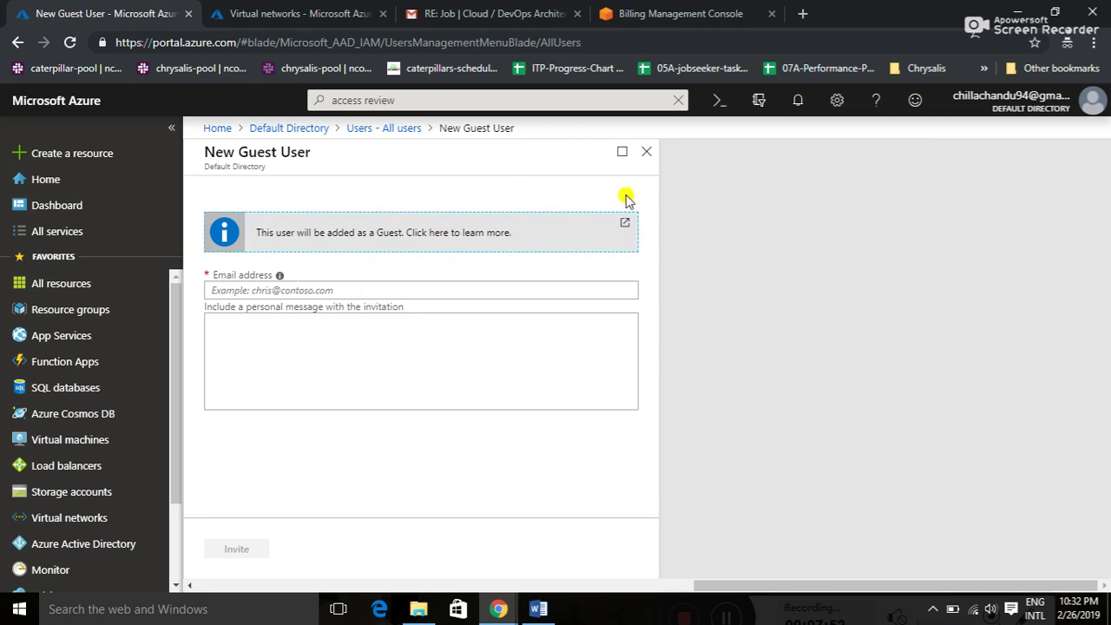
left_click(647, 156)
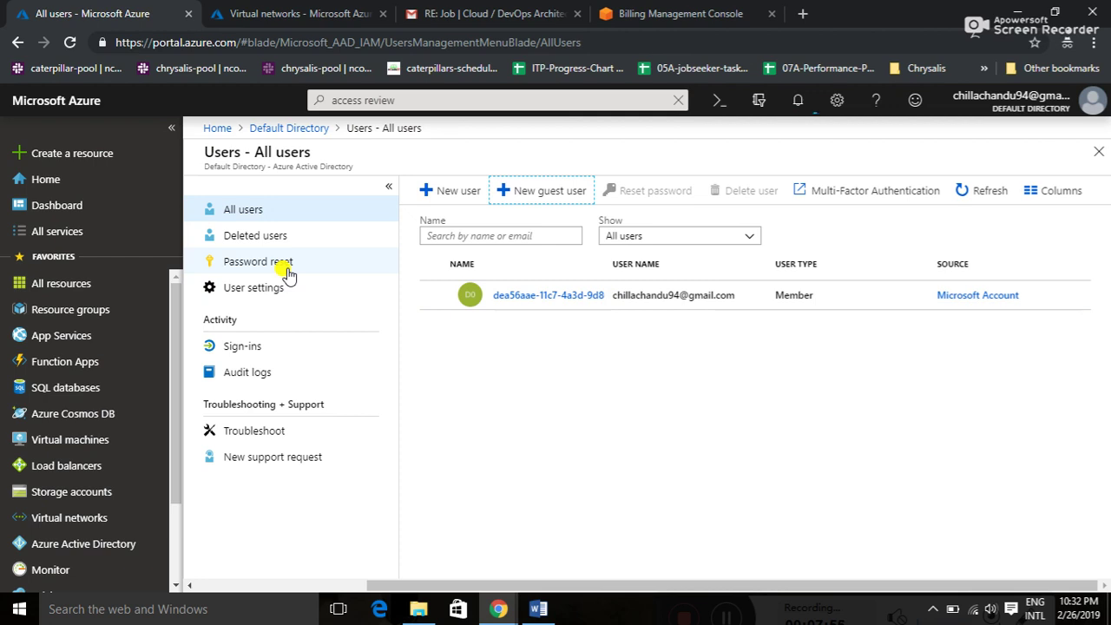
left_click(305, 131)
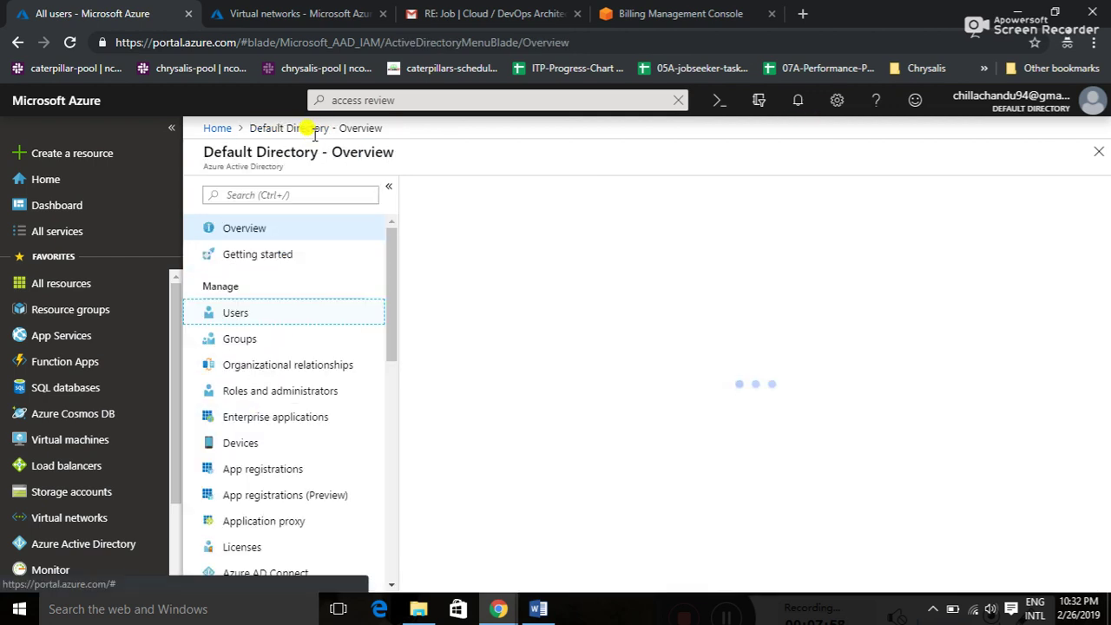
left_click(266, 340)
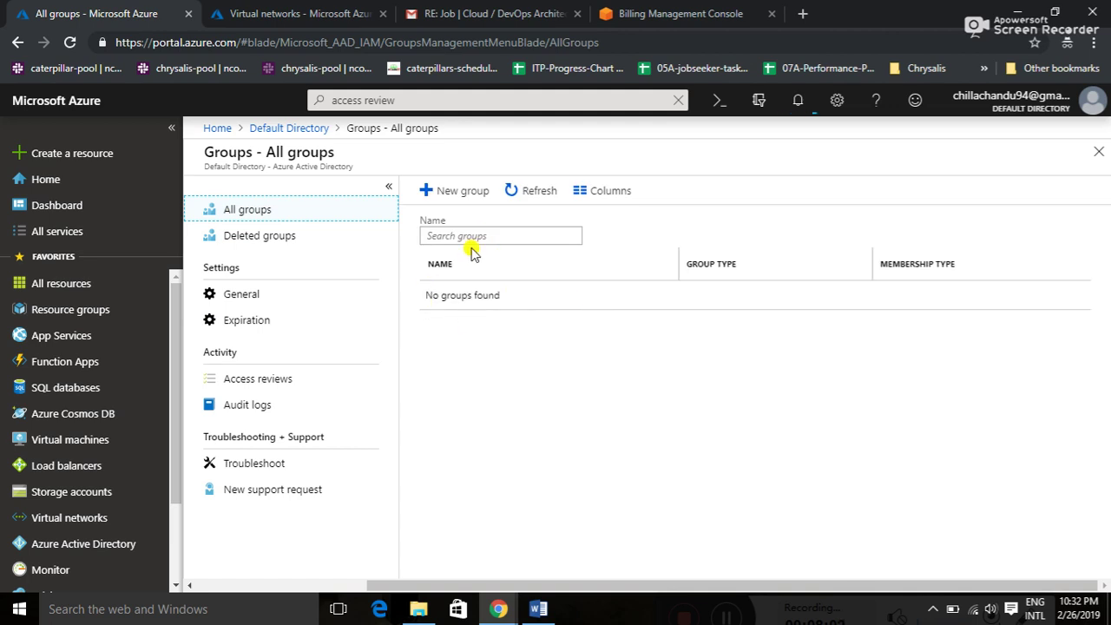
- Close the New group form unused, then list all app registrations in the Default Directory
left_click(443, 188)
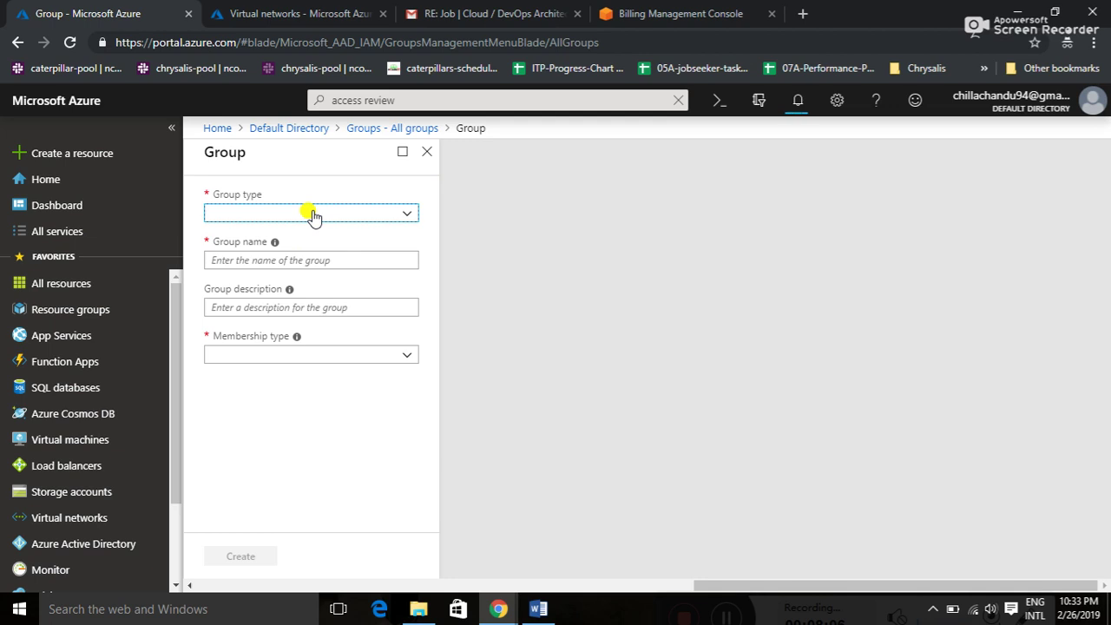
left_click(426, 152)
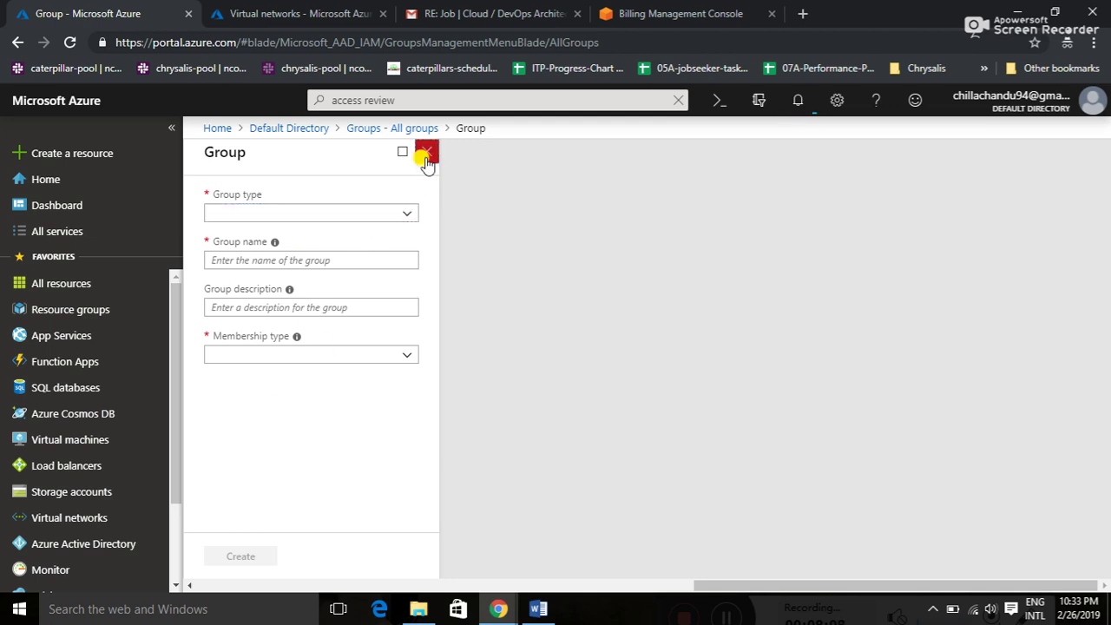
left_click(300, 128)
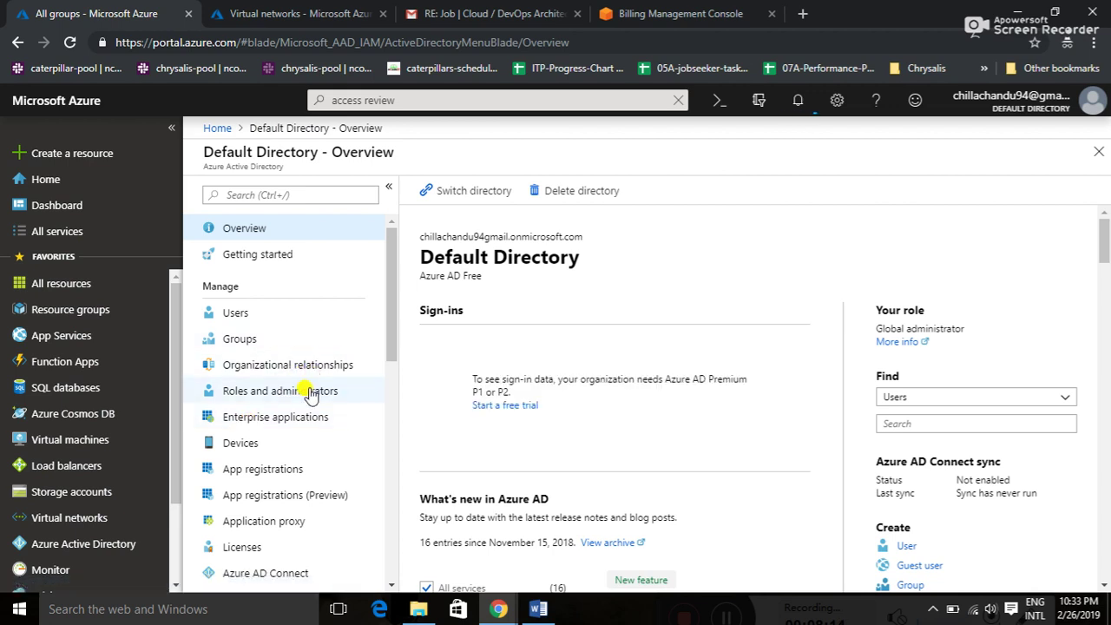
left_click_drag(387, 354, 388, 409)
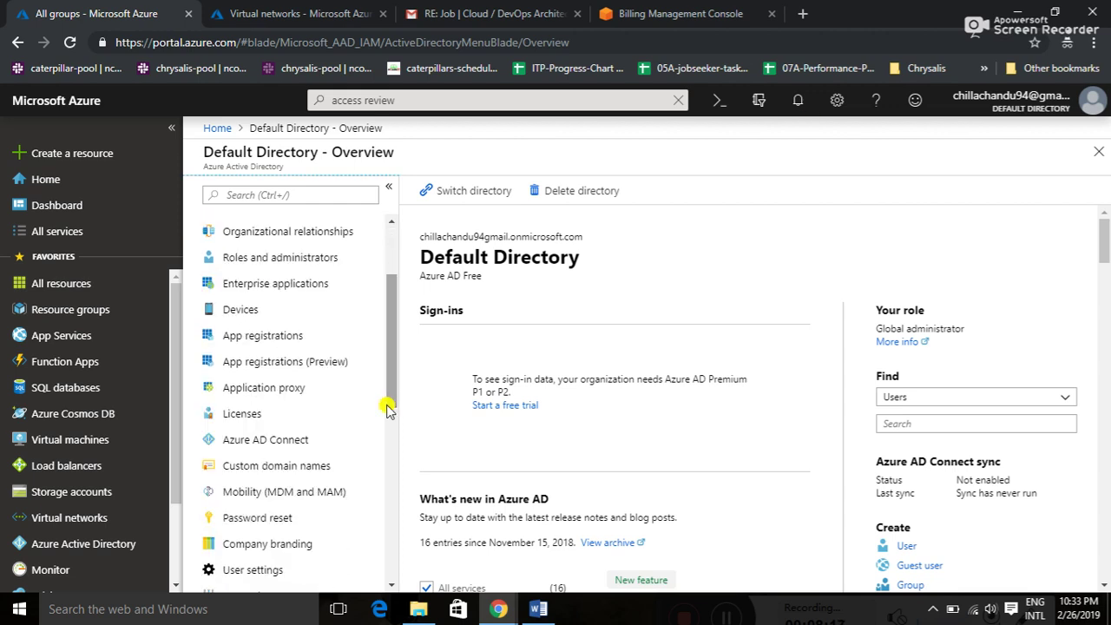
left_click(295, 334)
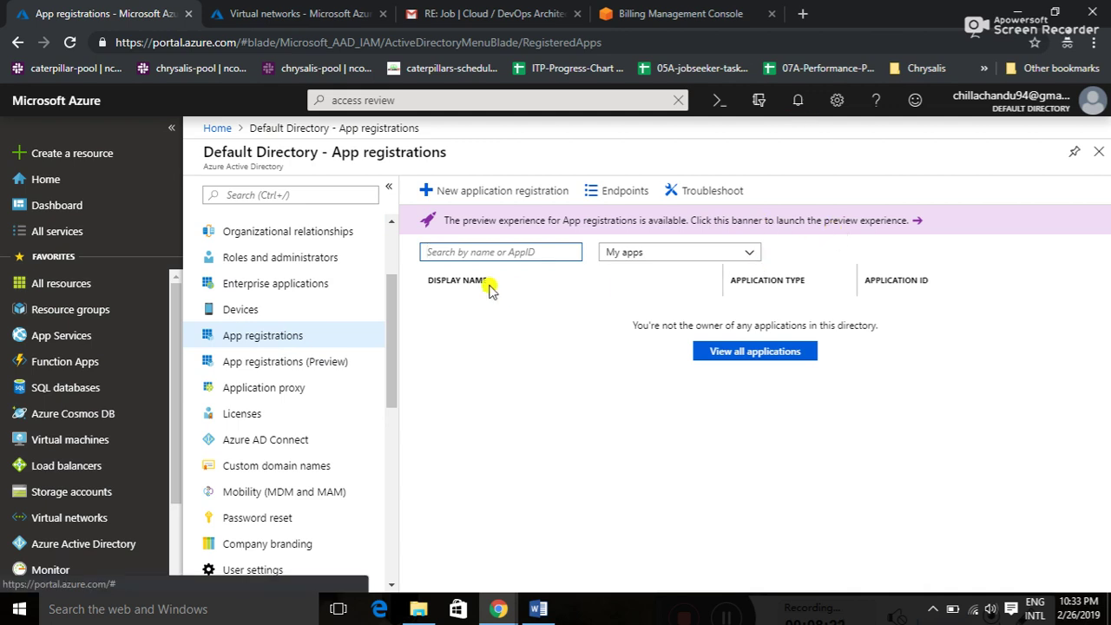
left_click(790, 352)
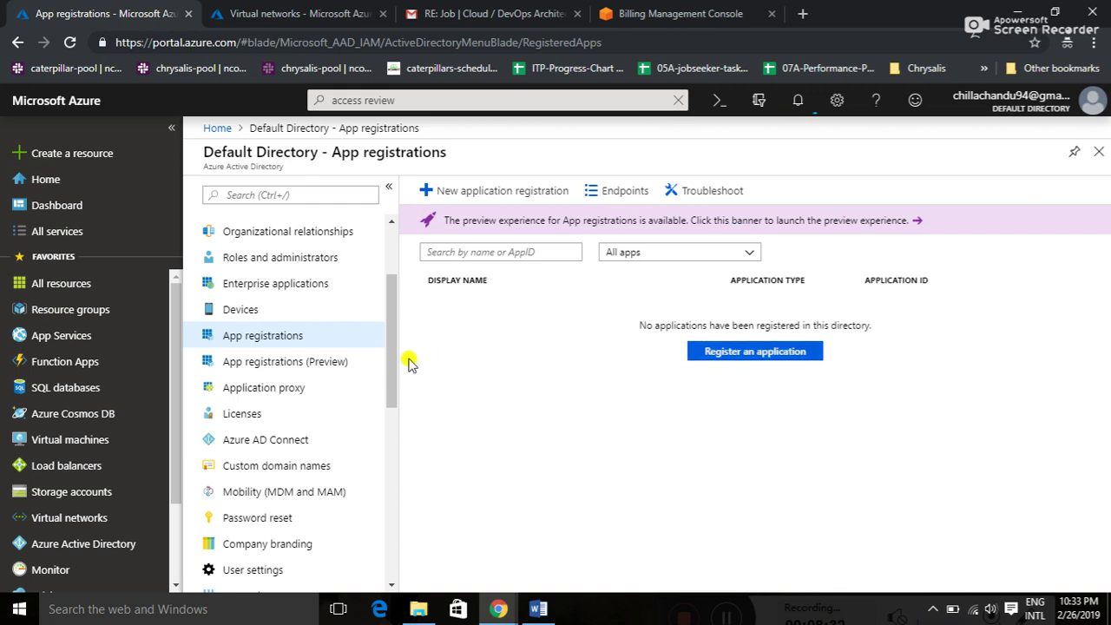
- Show Password protection settings with lockout threshold 10 and 60-second lockout duration
left_click_drag(390, 364, 390, 552)
left_click(305, 338)
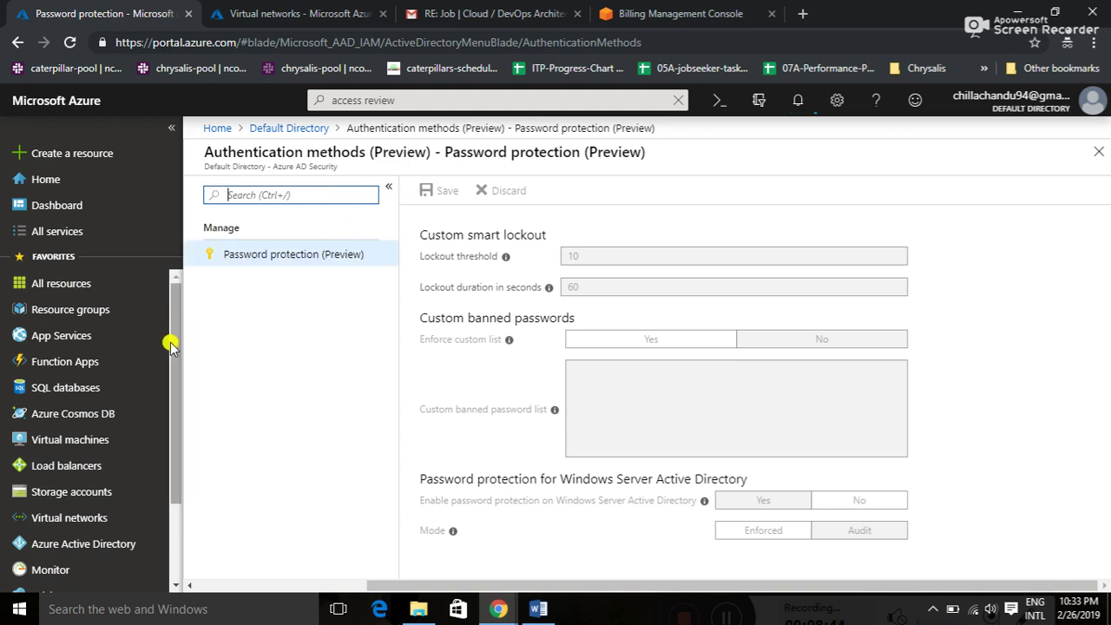
left_click_drag(172, 354, 170, 426)
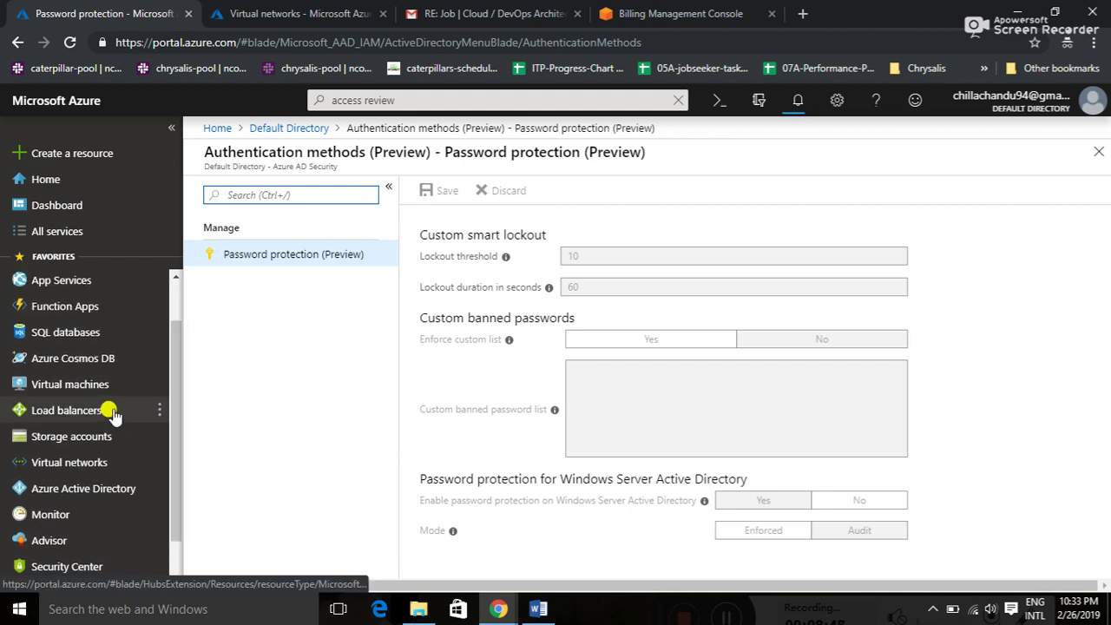
- Try deleting the loadscalelb load balancer, confirm, and dismiss the failure notification
left_click(112, 414)
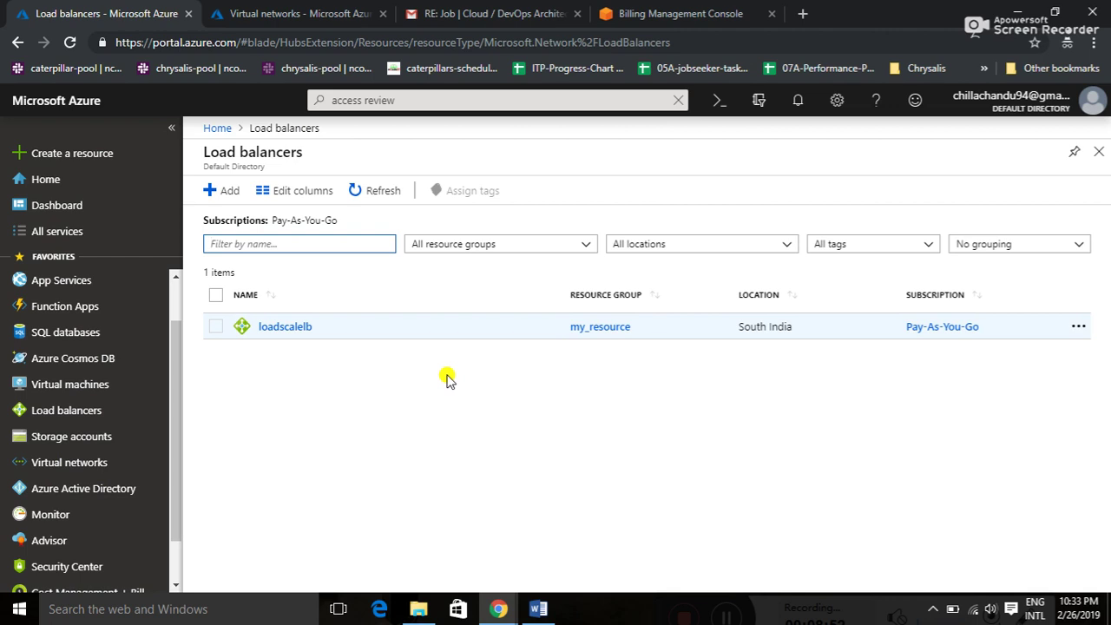
left_click(215, 330)
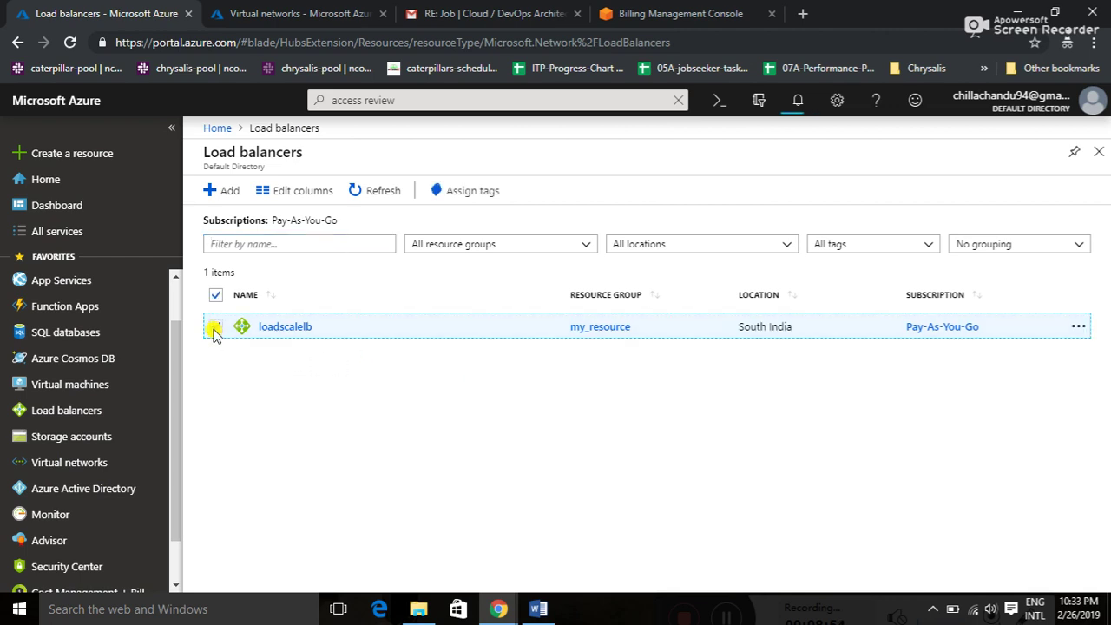
left_click(1076, 327)
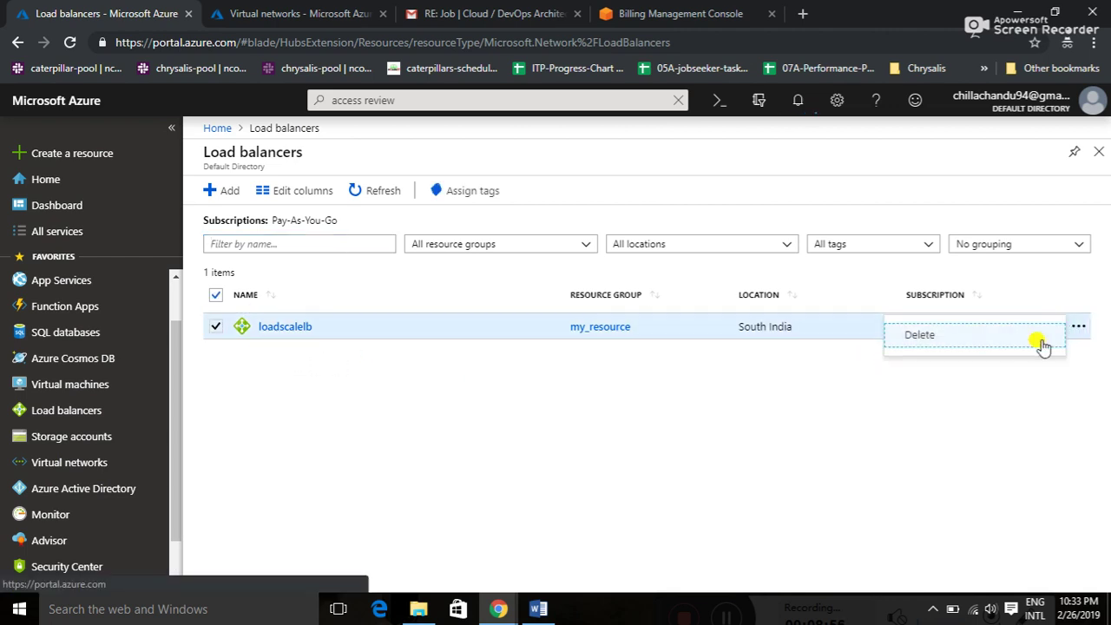
left_click(1026, 348)
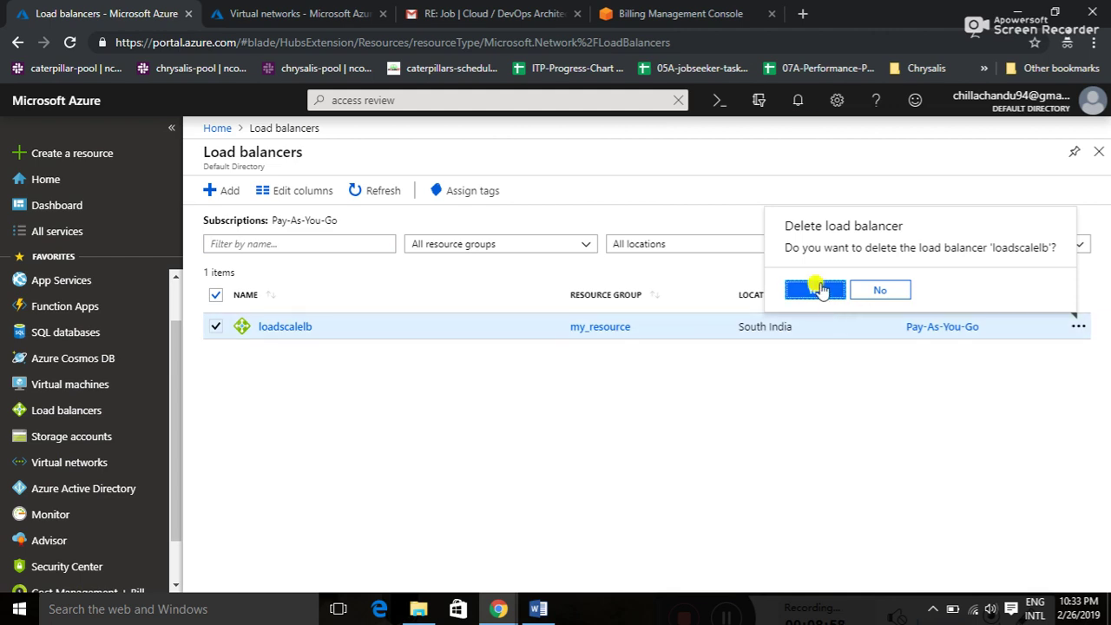
left_click(816, 290)
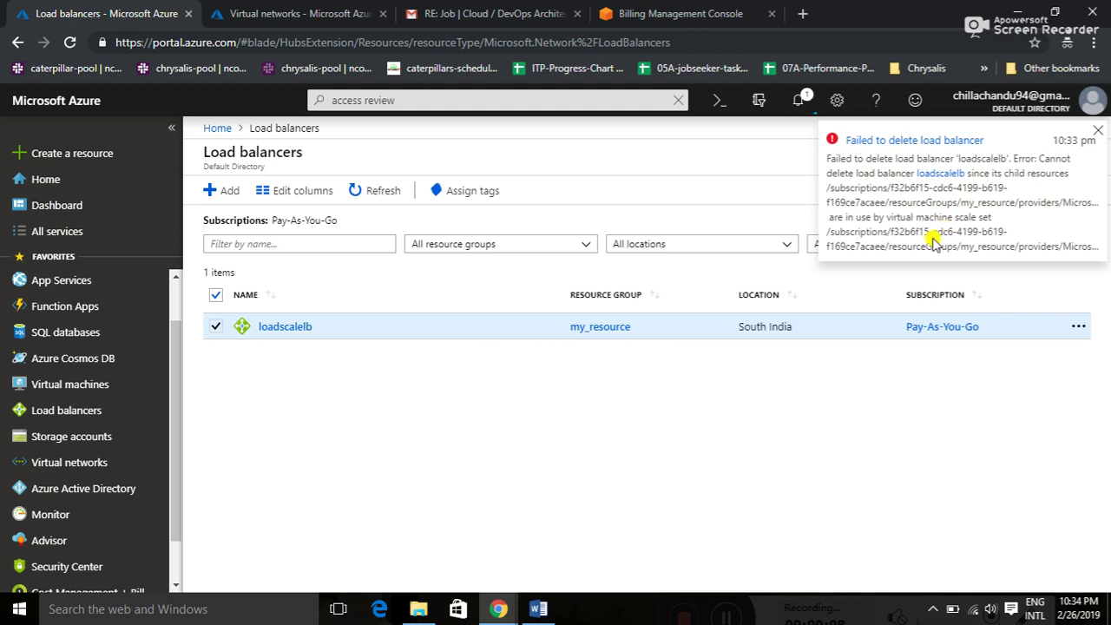
left_click(1097, 131)
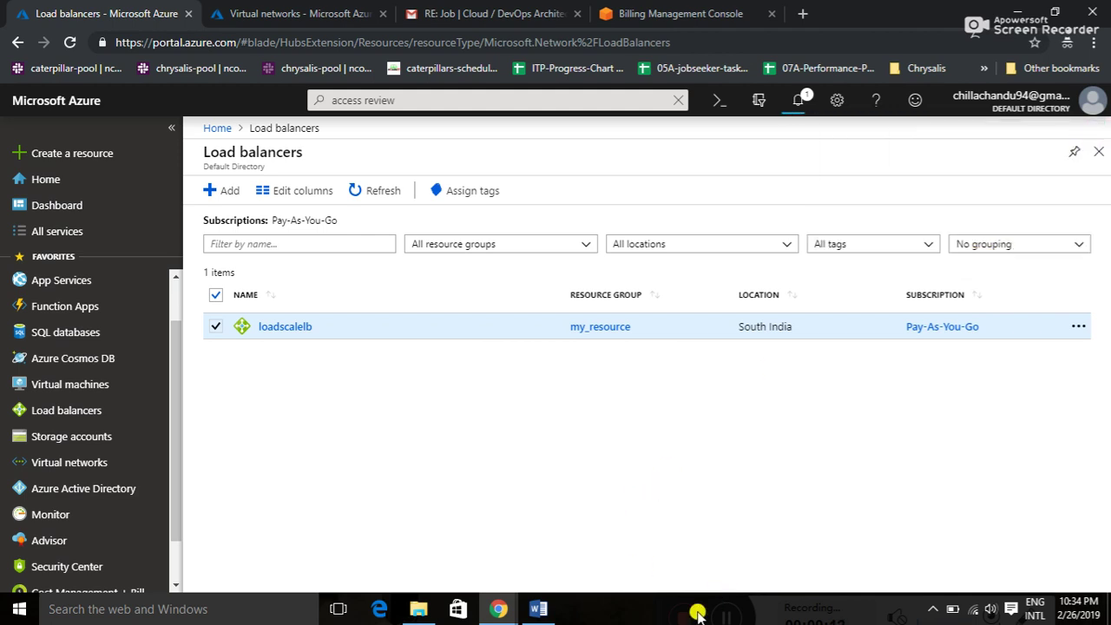
key("super+d")
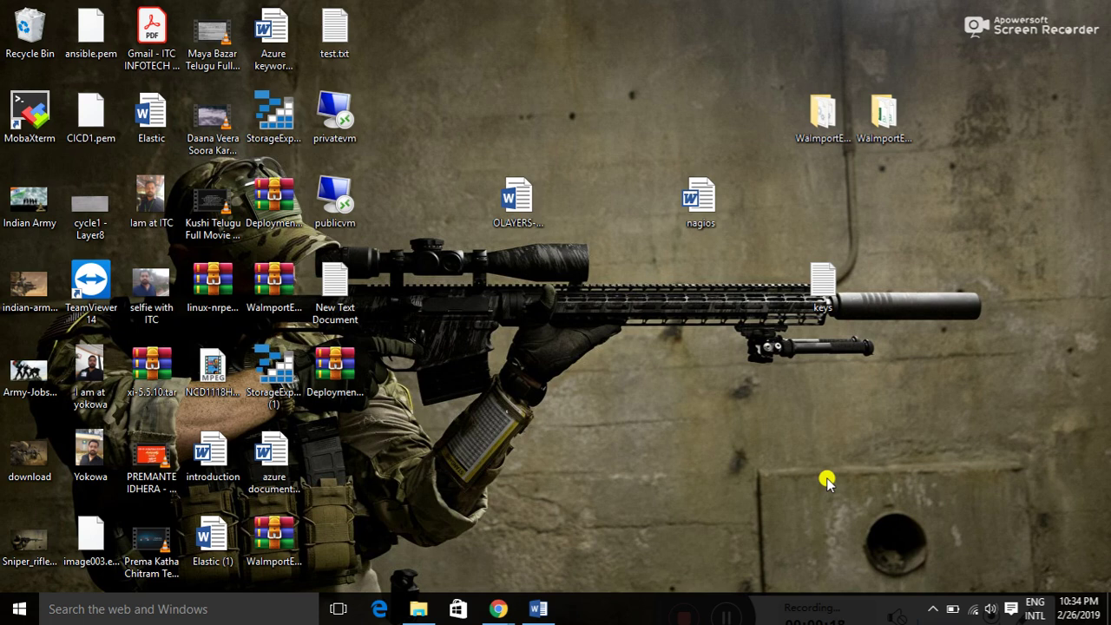
key("super+Tab")
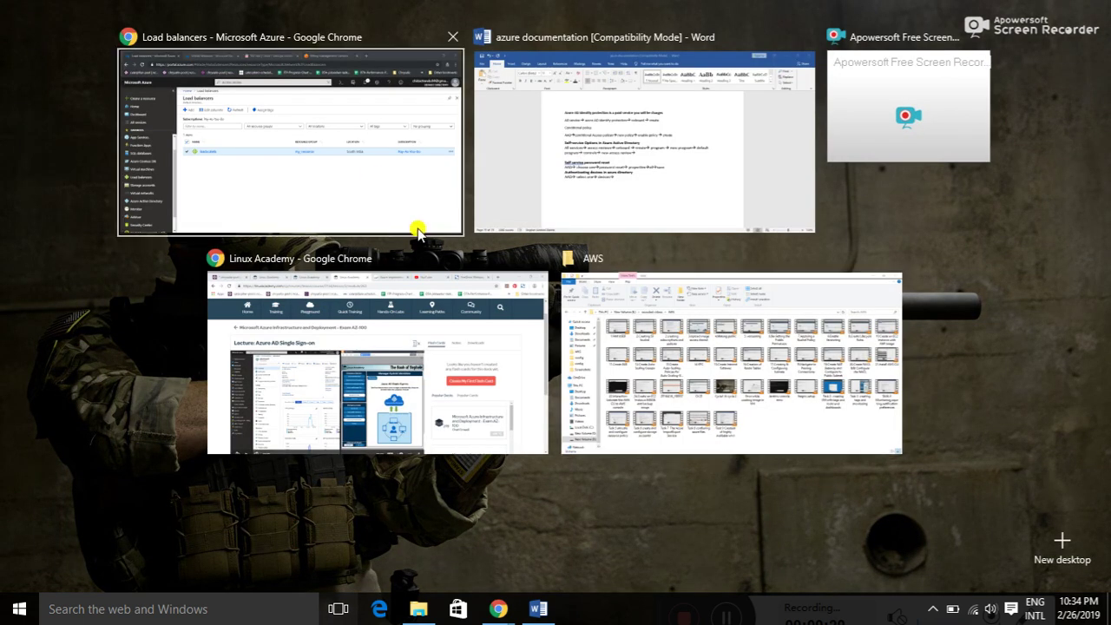
left_click(364, 166)
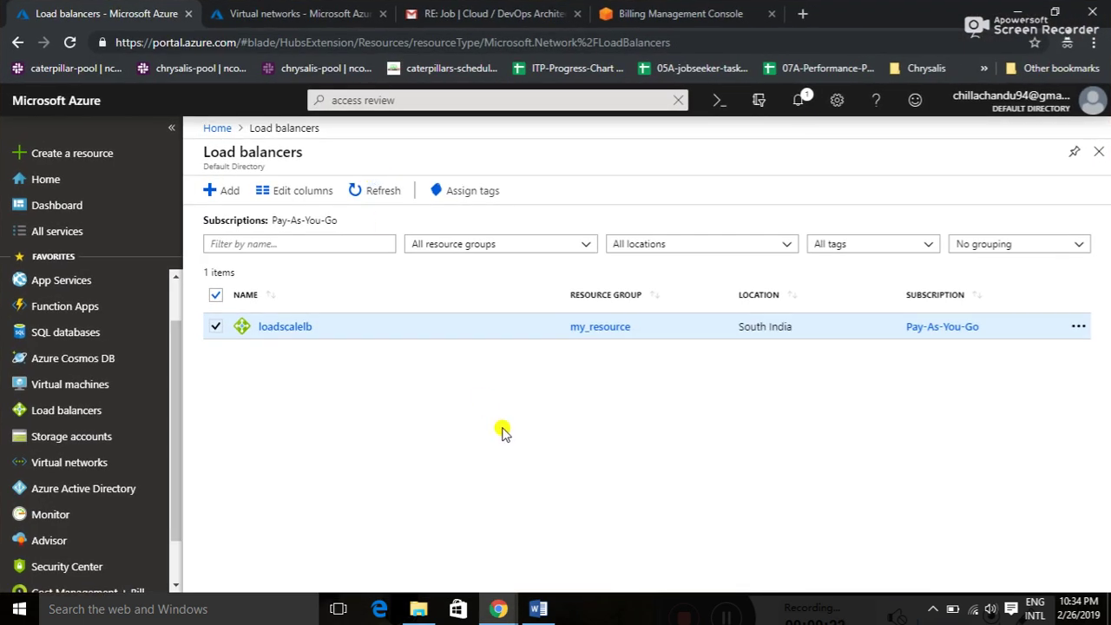
key("alt+Tab")
key("alt+Tab")
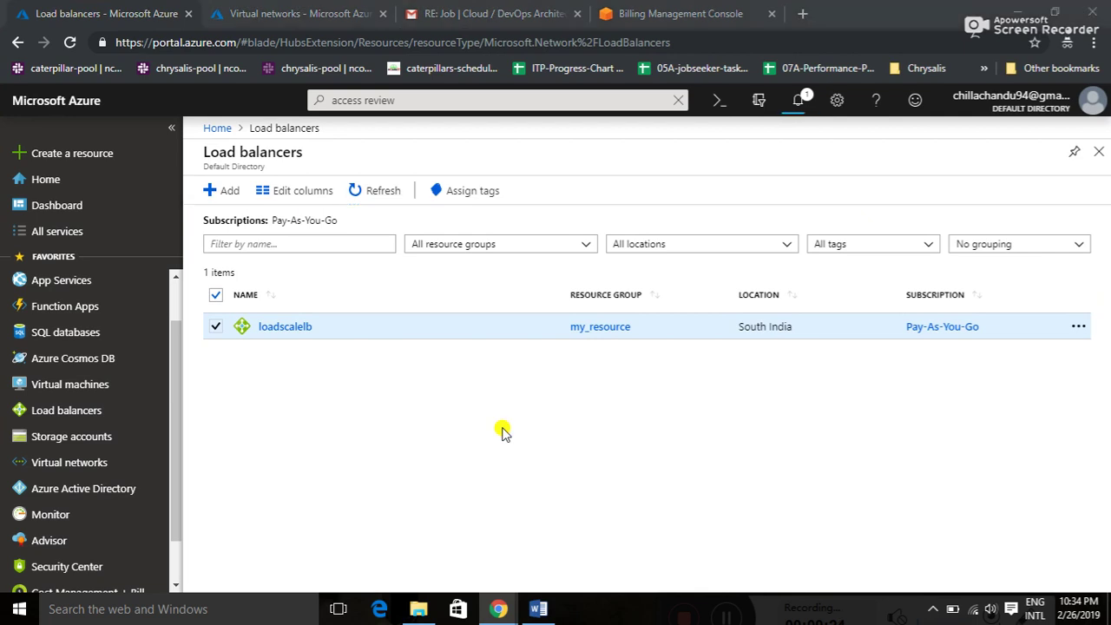